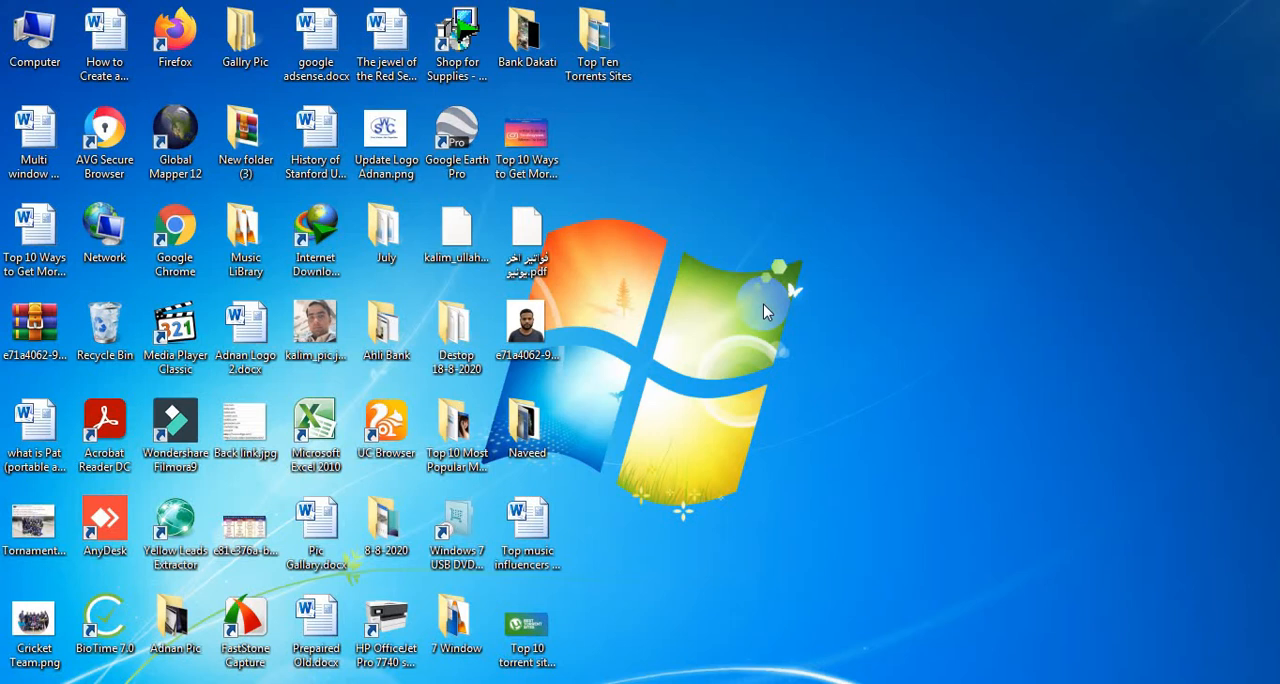
Switch to Word and bring up the document Multi window in usb.docx.
mouse_move(257, 682)
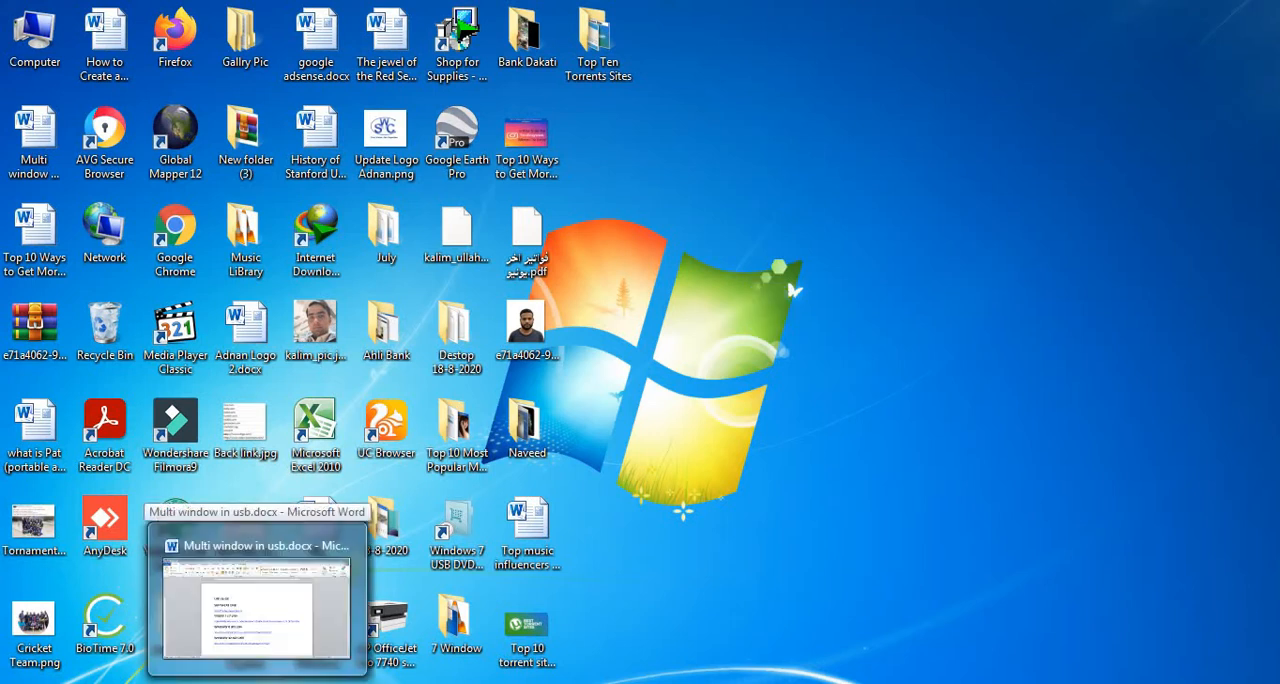
left_click(257, 605)
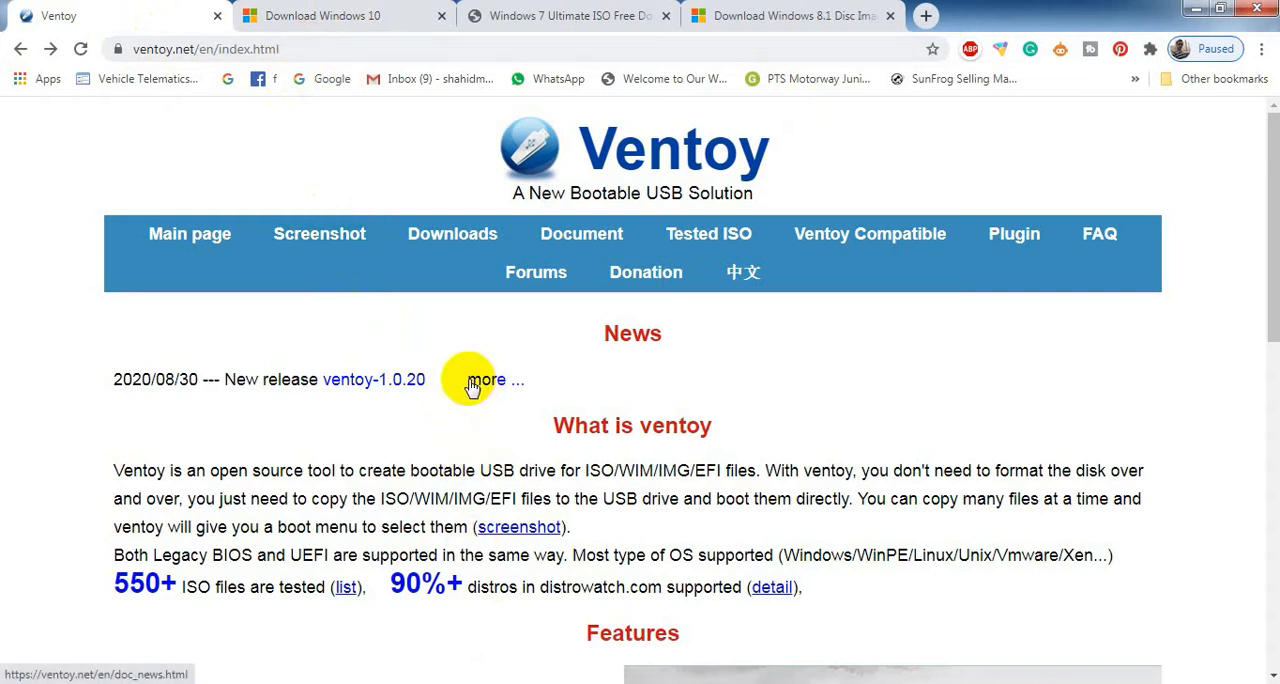
Download ventoy-1.0.20-windows.zip from the GitHub releases page reached through the Ventoy site's download list.
left_click(462, 245)
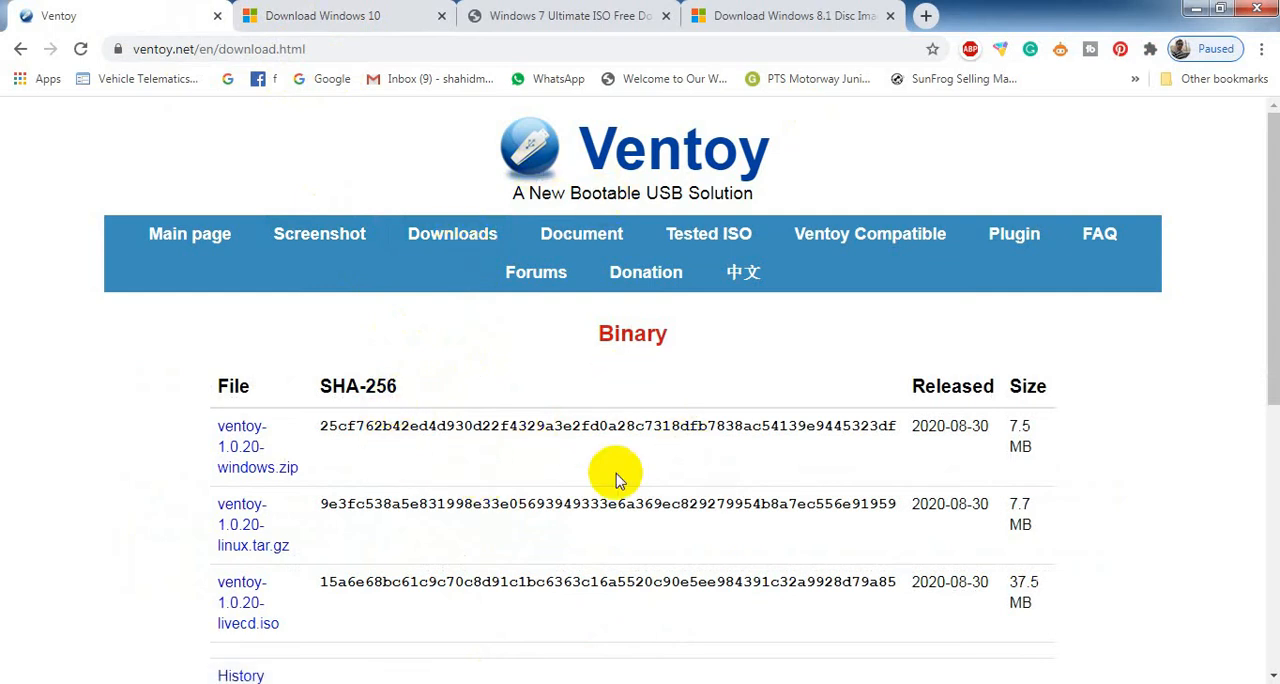
scroll(1249, 129, "down", 2)
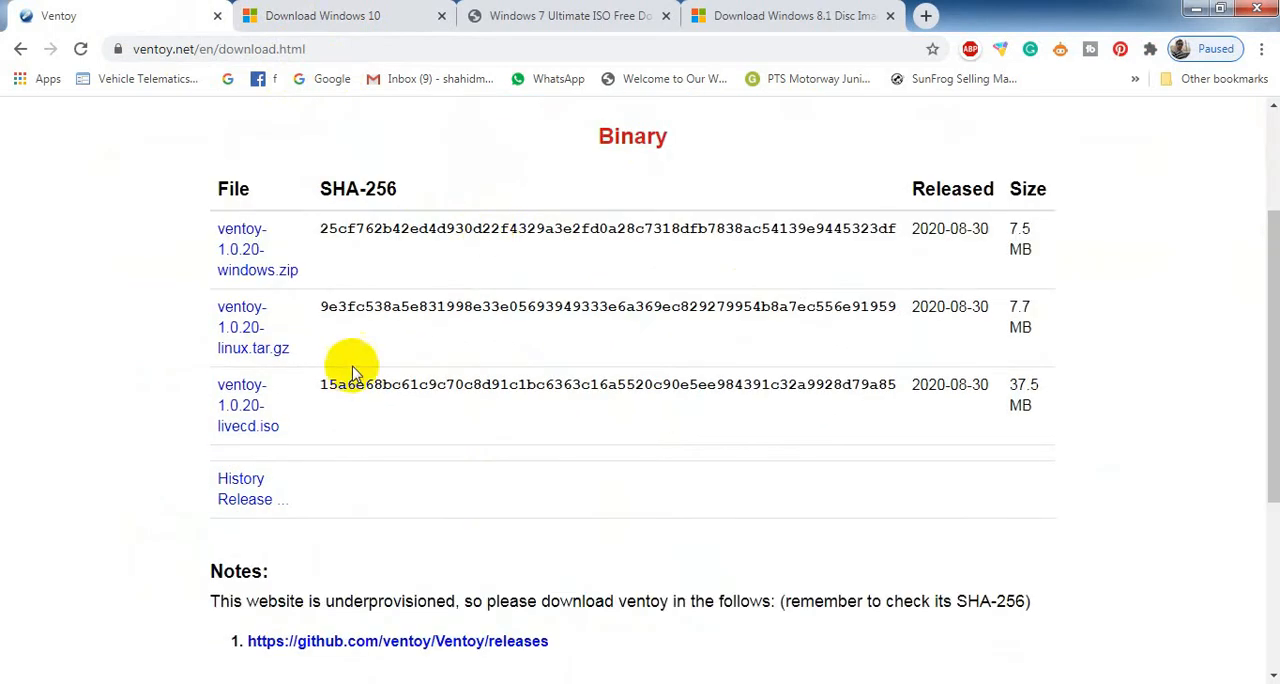
left_click(256, 280)
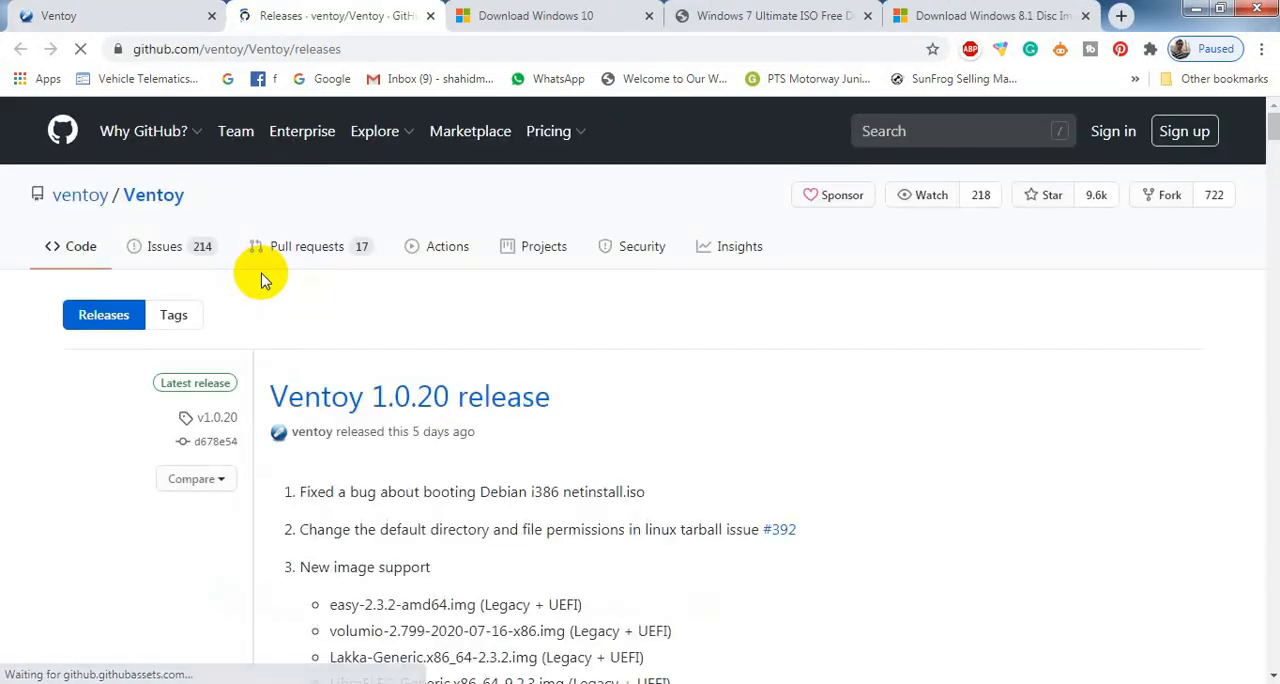
left_click_drag(1272, 125, 1273, 245)
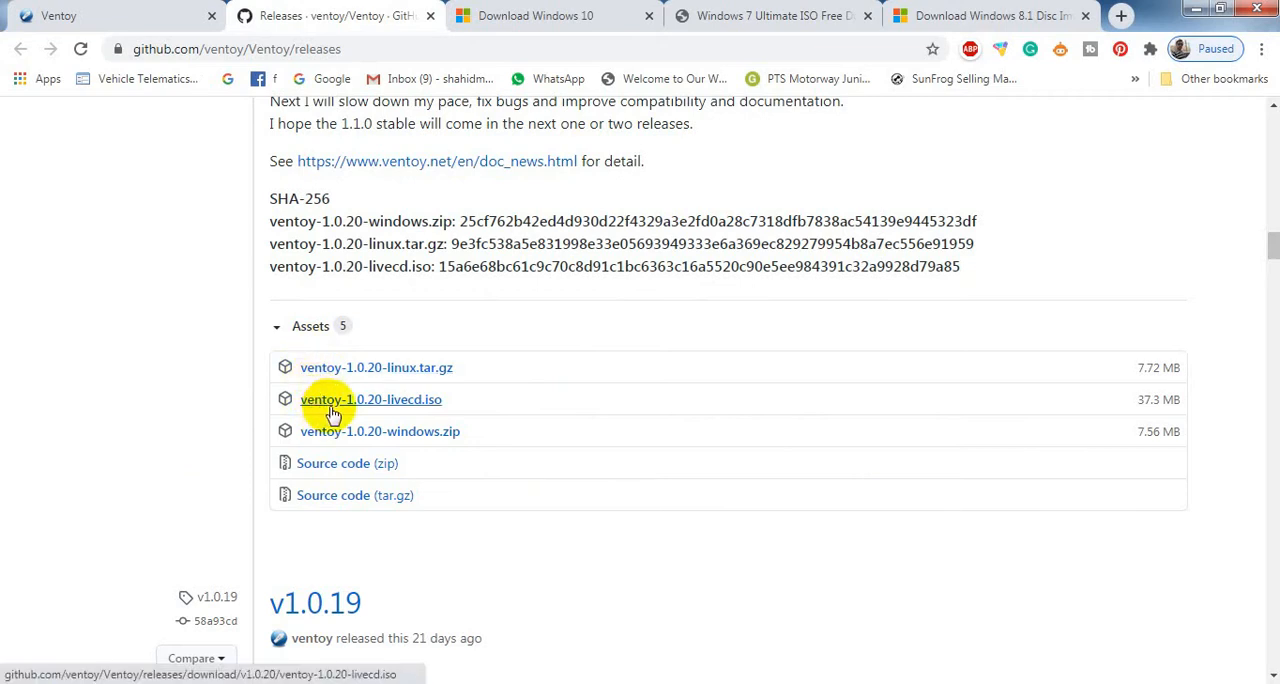
left_click(421, 438)
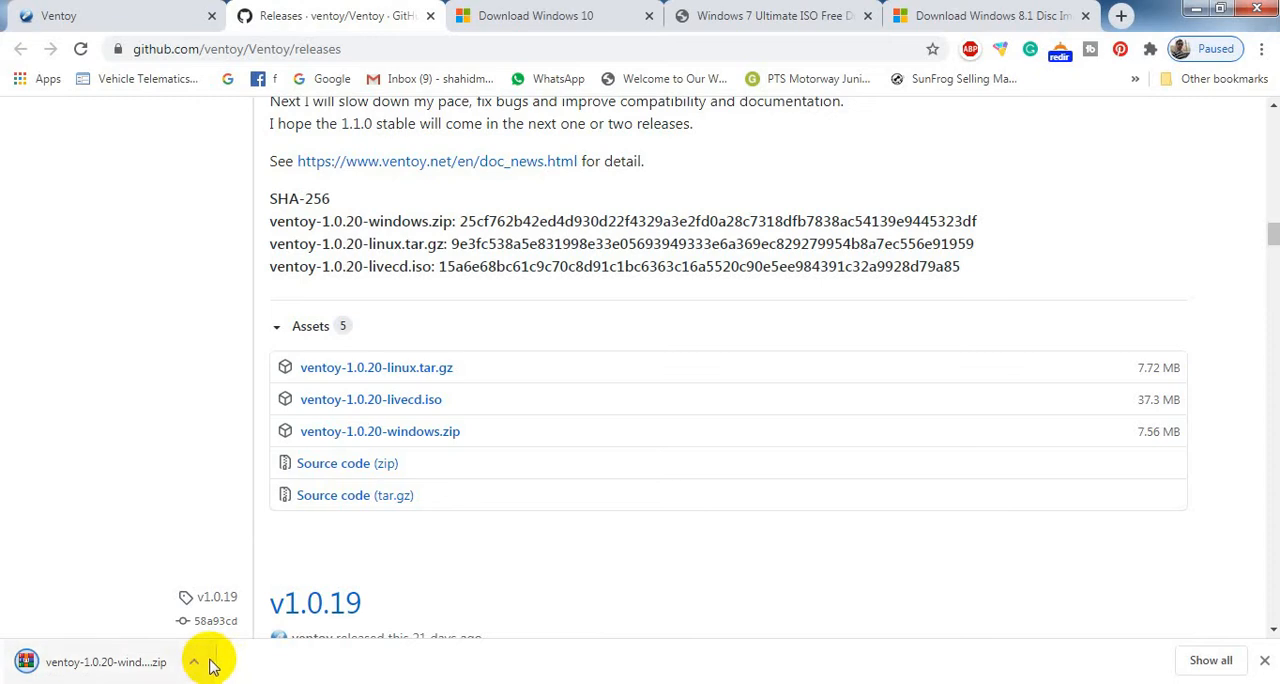
Show the downloaded Ventoy archive in its folder, and view the iso folder on Local Disk (E:).
left_click(195, 664)
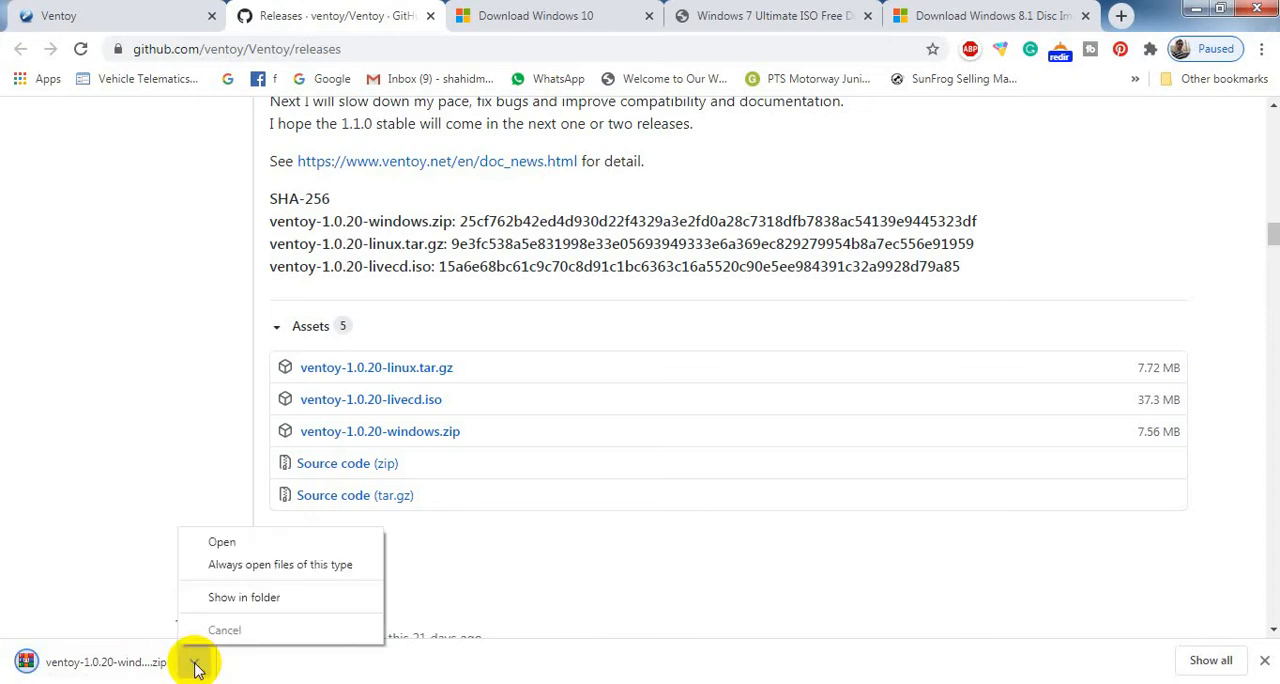
left_click(244, 600)
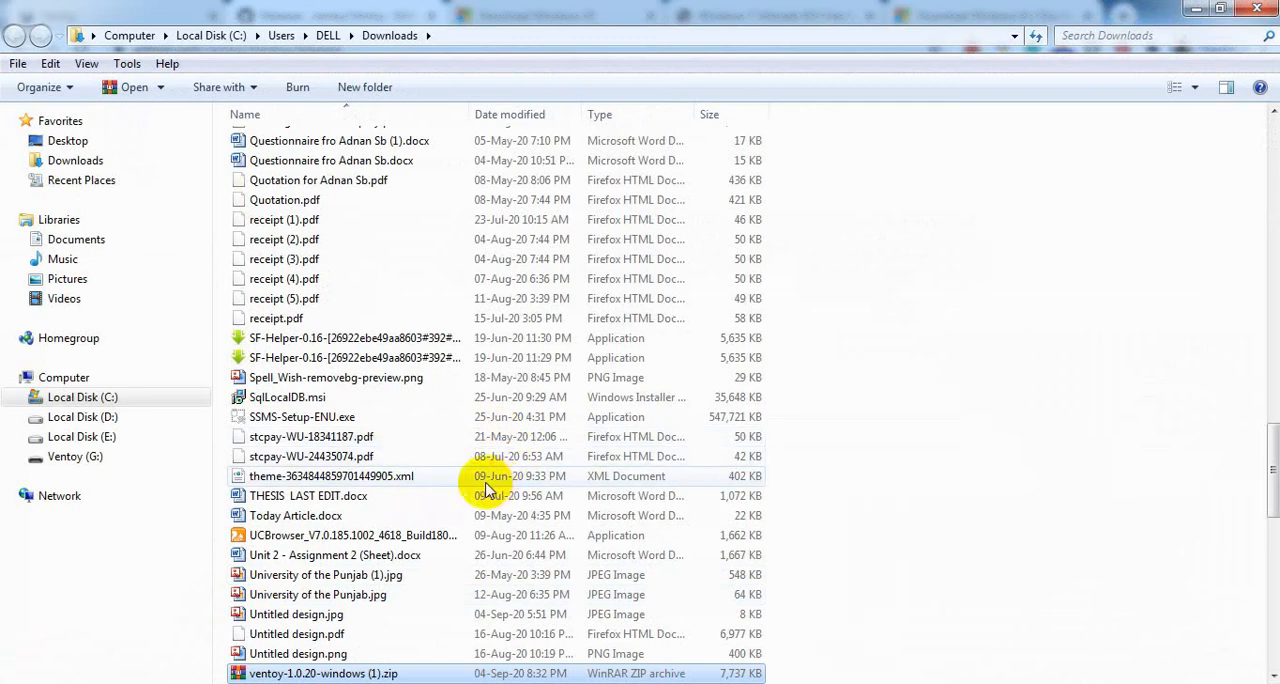
left_click(101, 445)
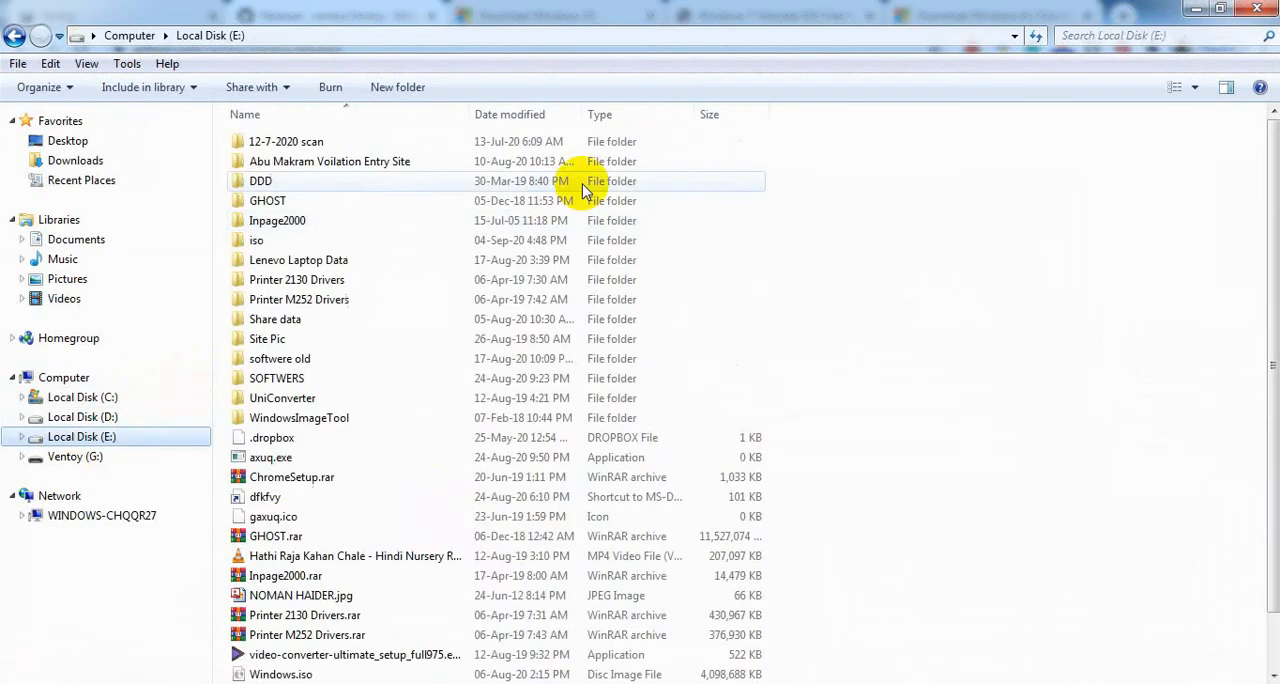
left_click(303, 238)
double_click(303, 238)
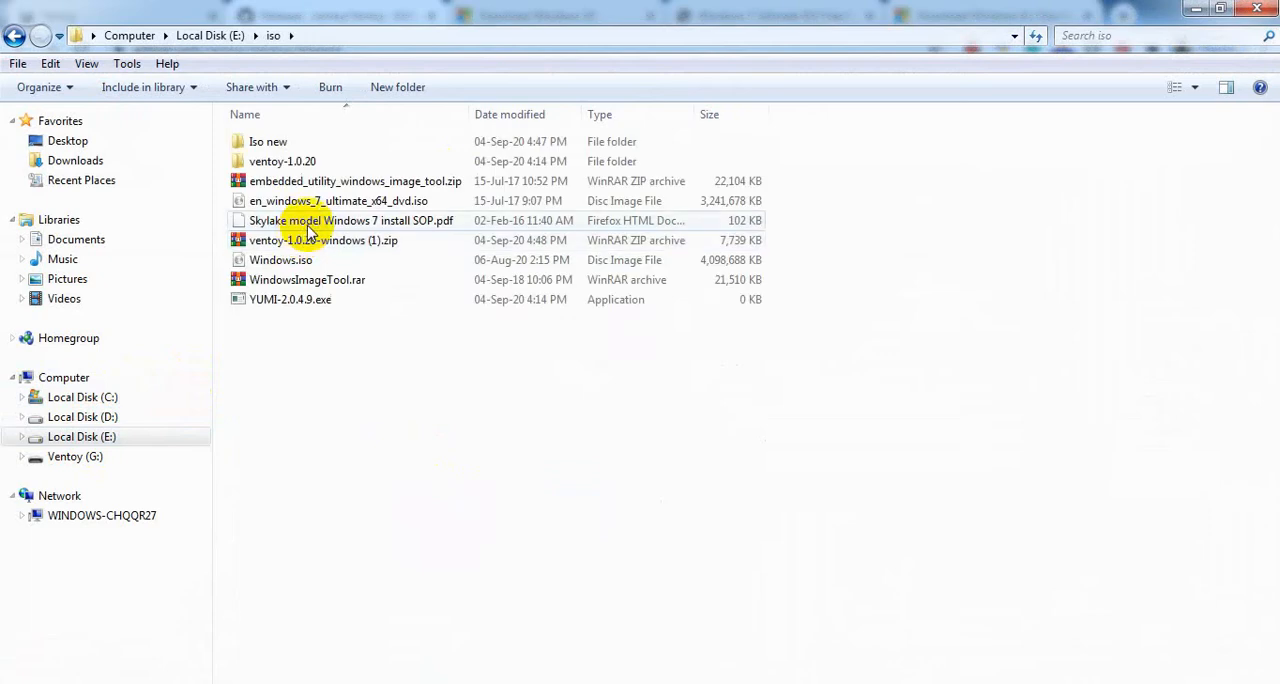
left_click(1196, 9)
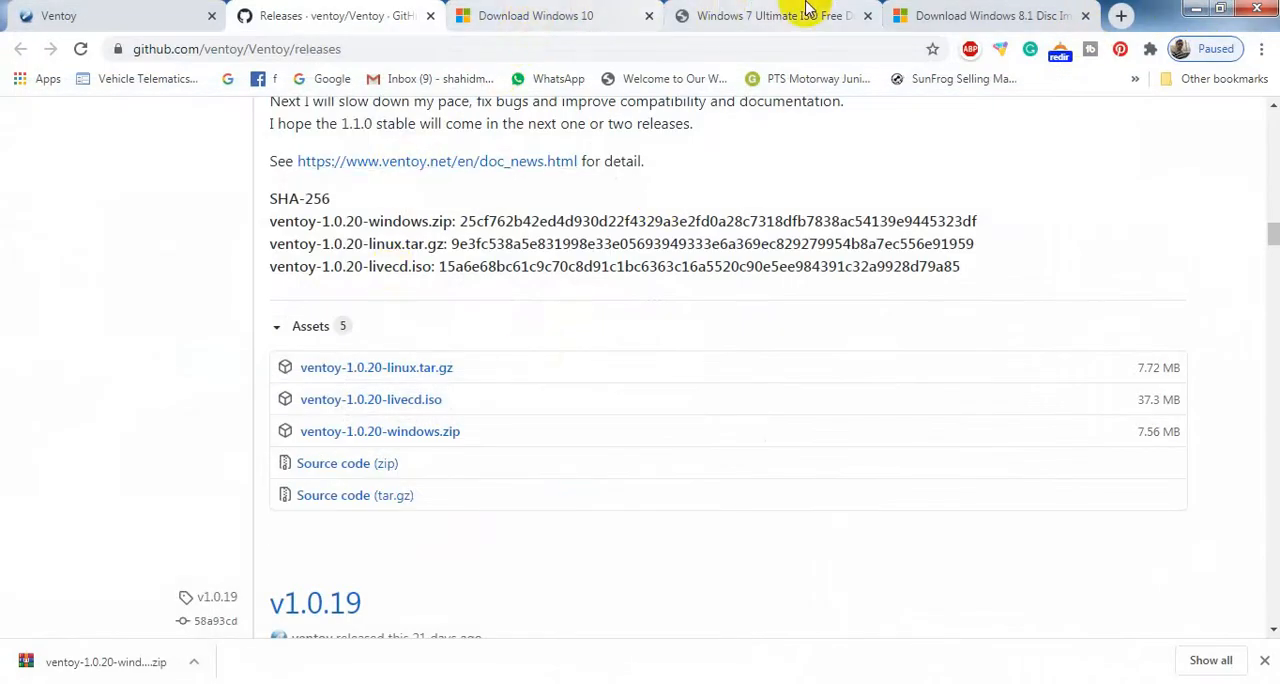
Start downloading en_windows_7_ultimate_x64_dvd.iso from the Softlay Windows 7 page, and cancel that download.
left_click(770, 18)
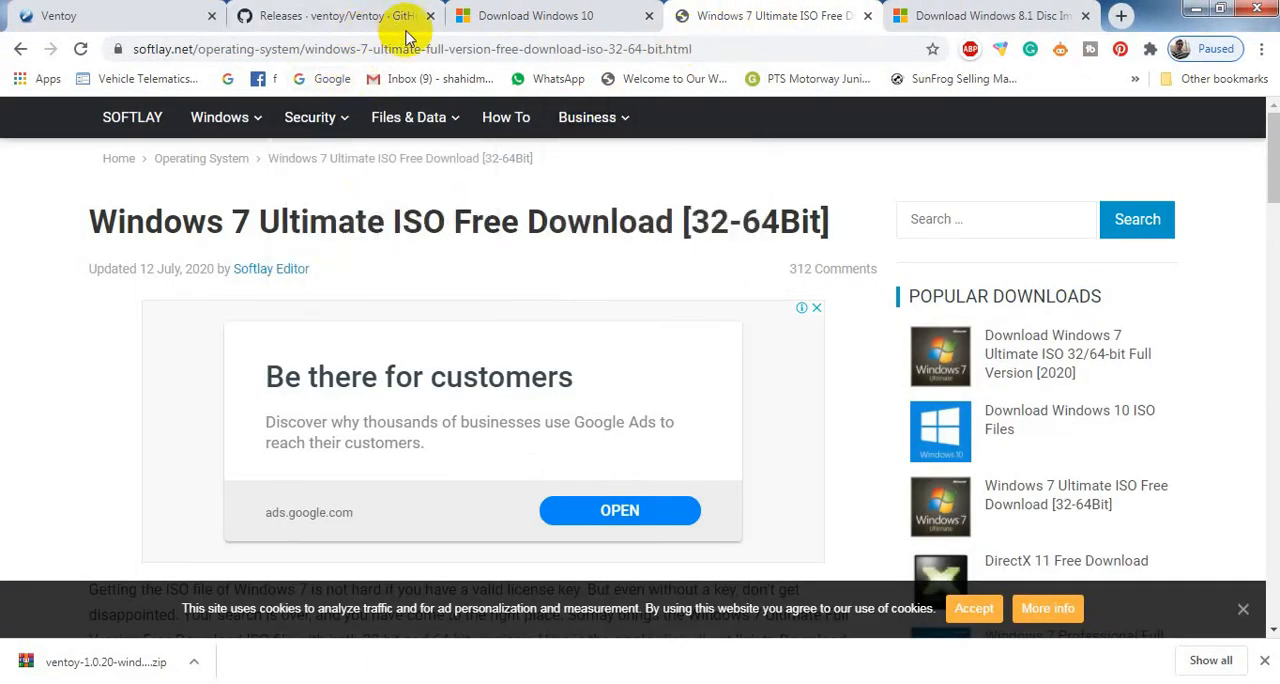
left_click_drag(1272, 158, 1270, 272)
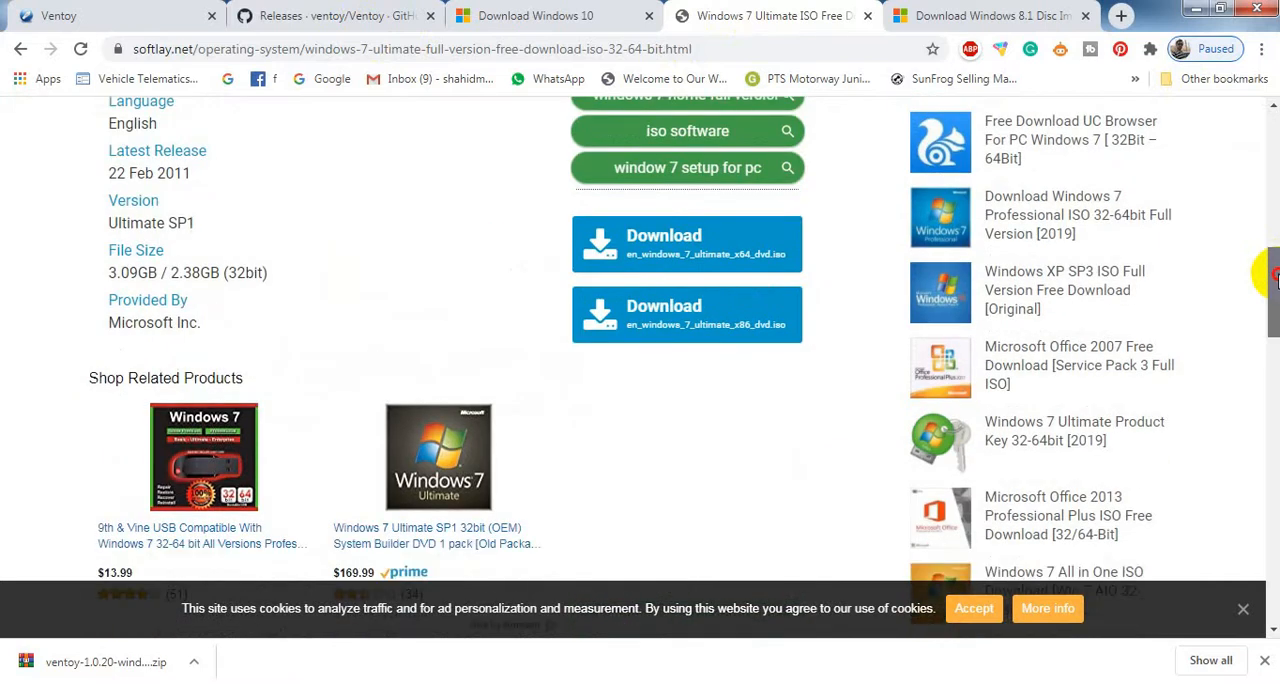
left_click(707, 252)
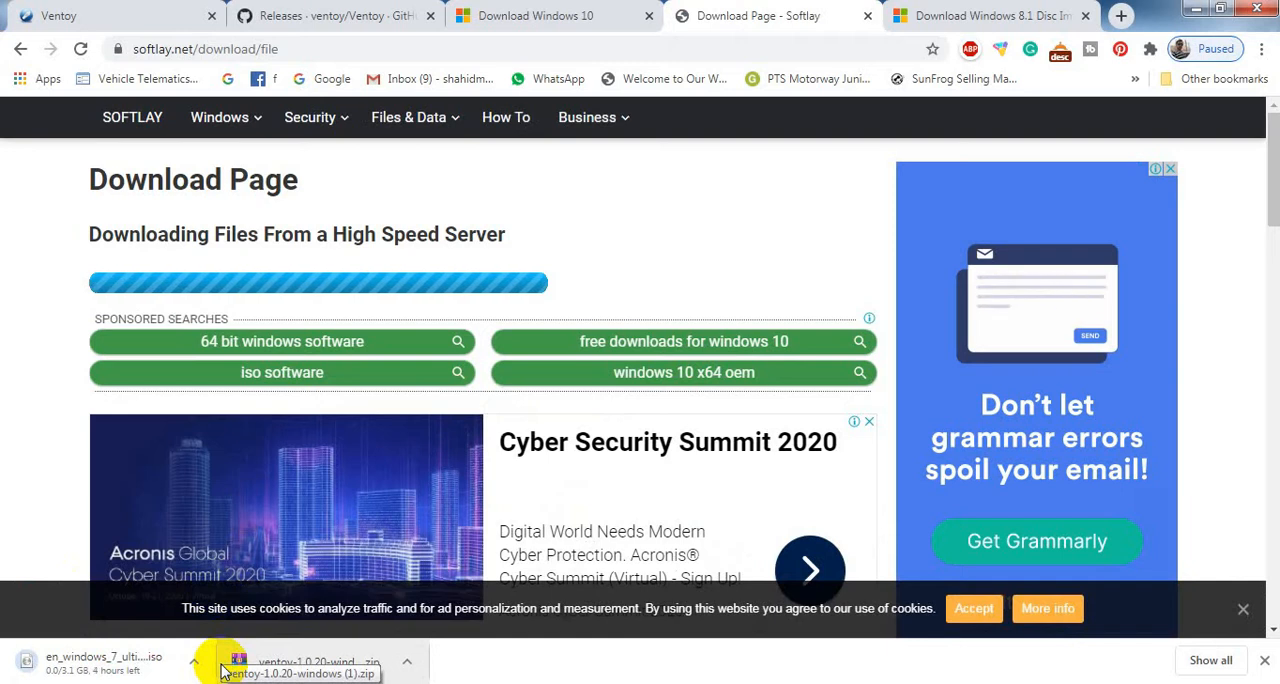
left_click(196, 662)
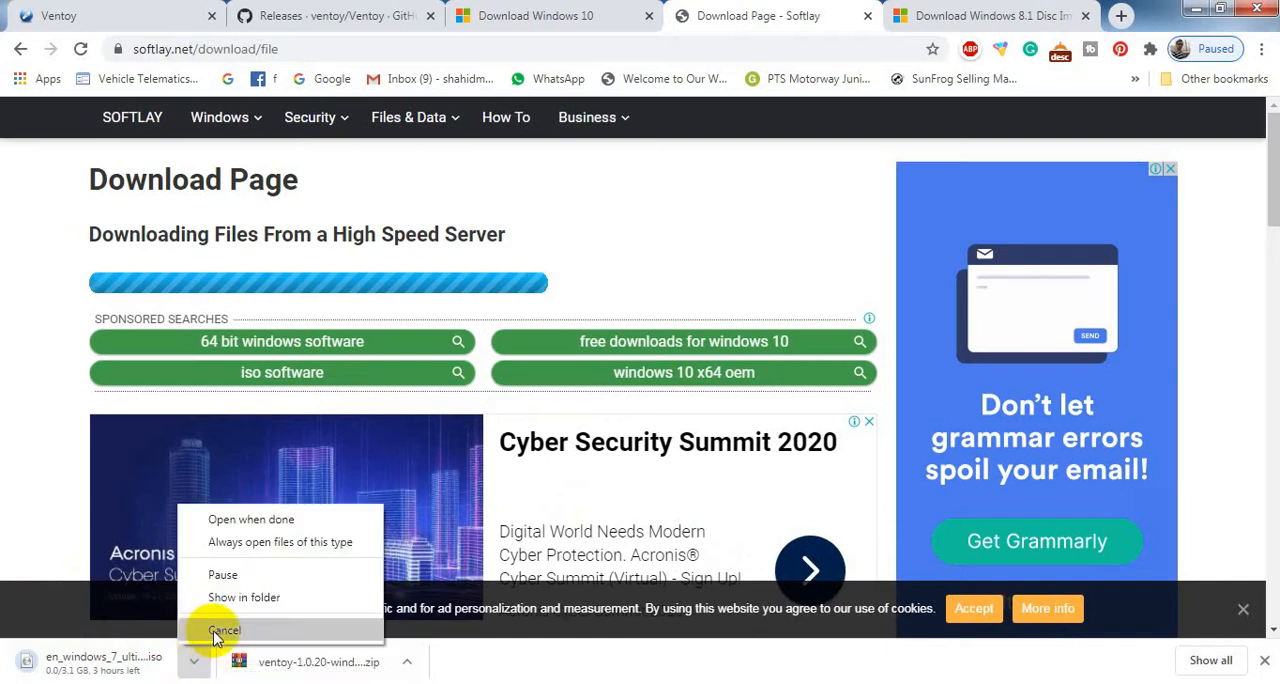
left_click(212, 630)
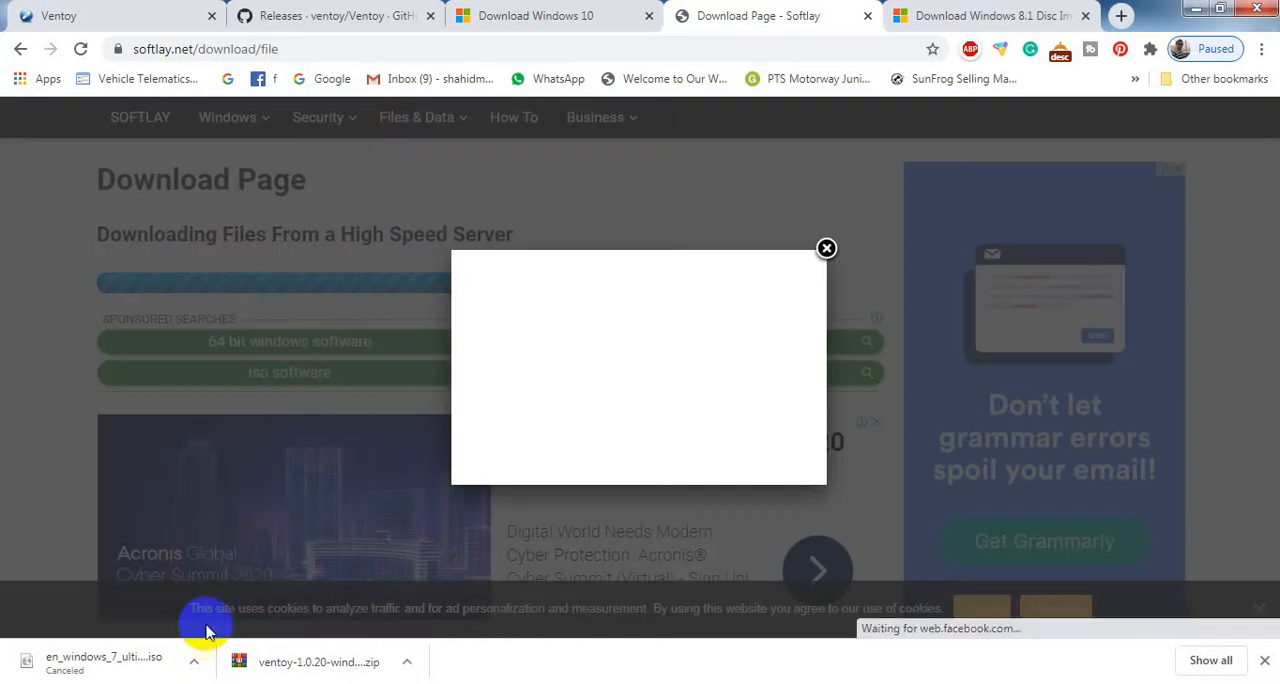
left_click(826, 248)
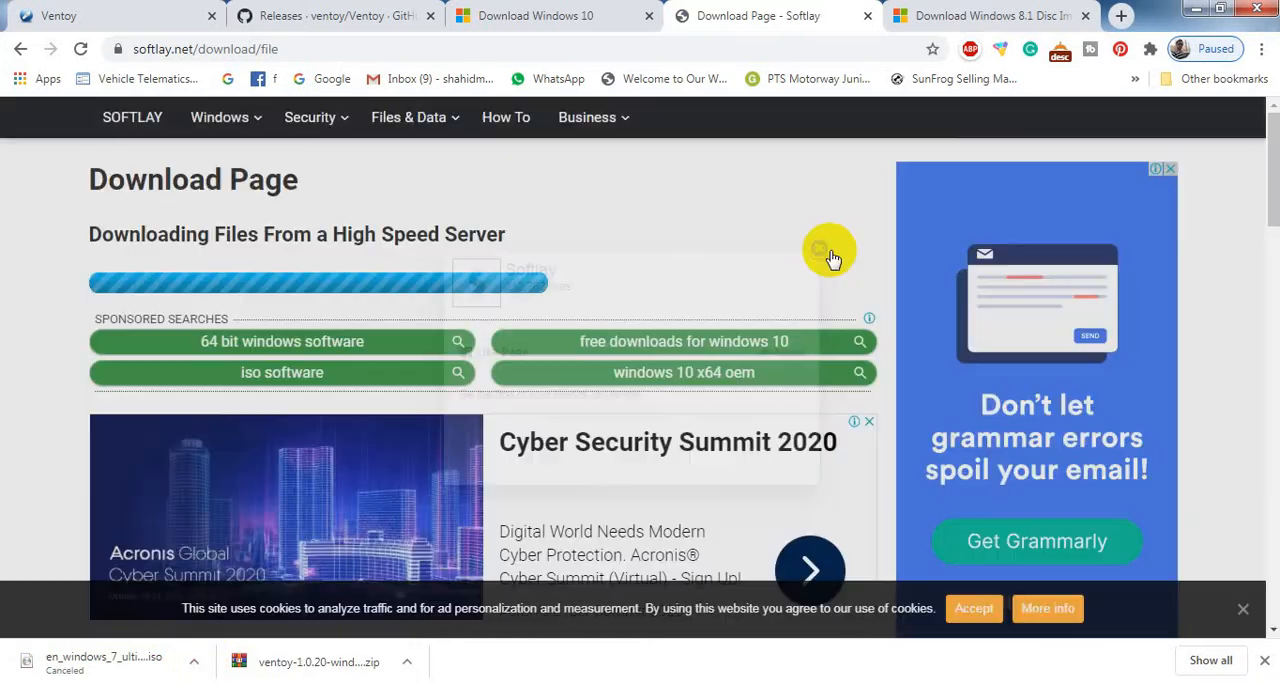
Request the Windows 8.1 edition in English on Microsoft's Windows 8.1 disc image page.
left_click(899, 20)
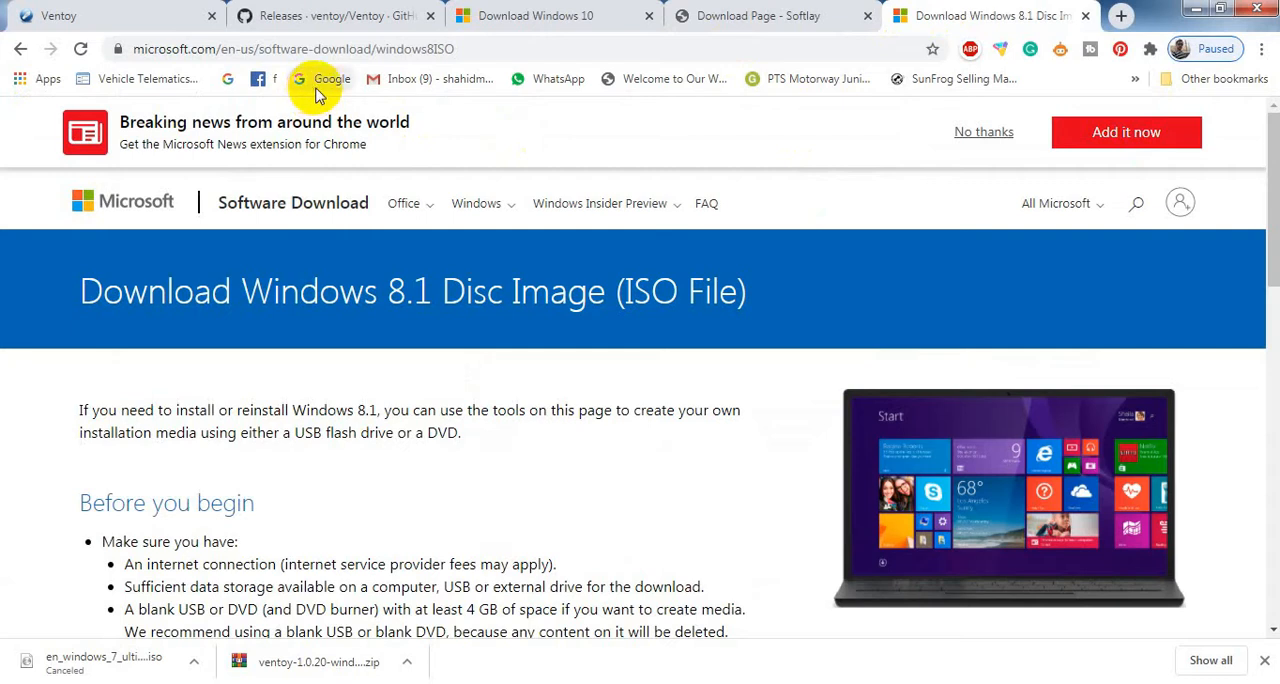
left_click_drag(1268, 150, 1260, 323)
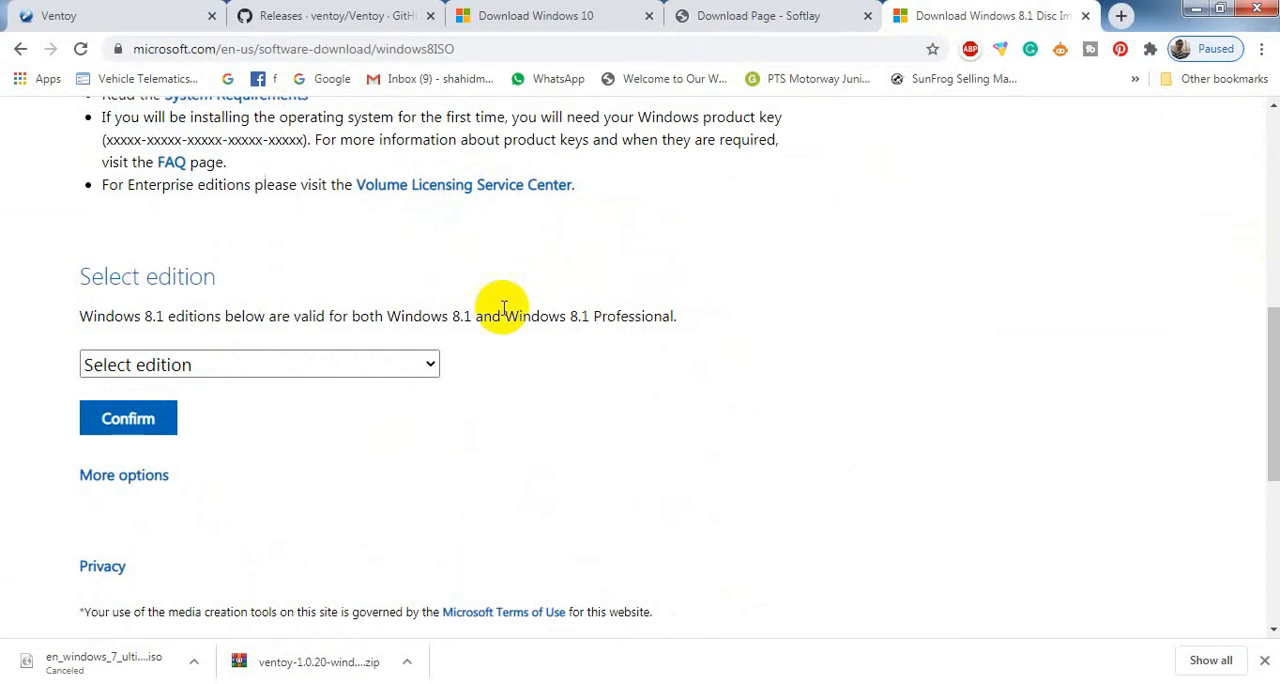
left_click(333, 471)
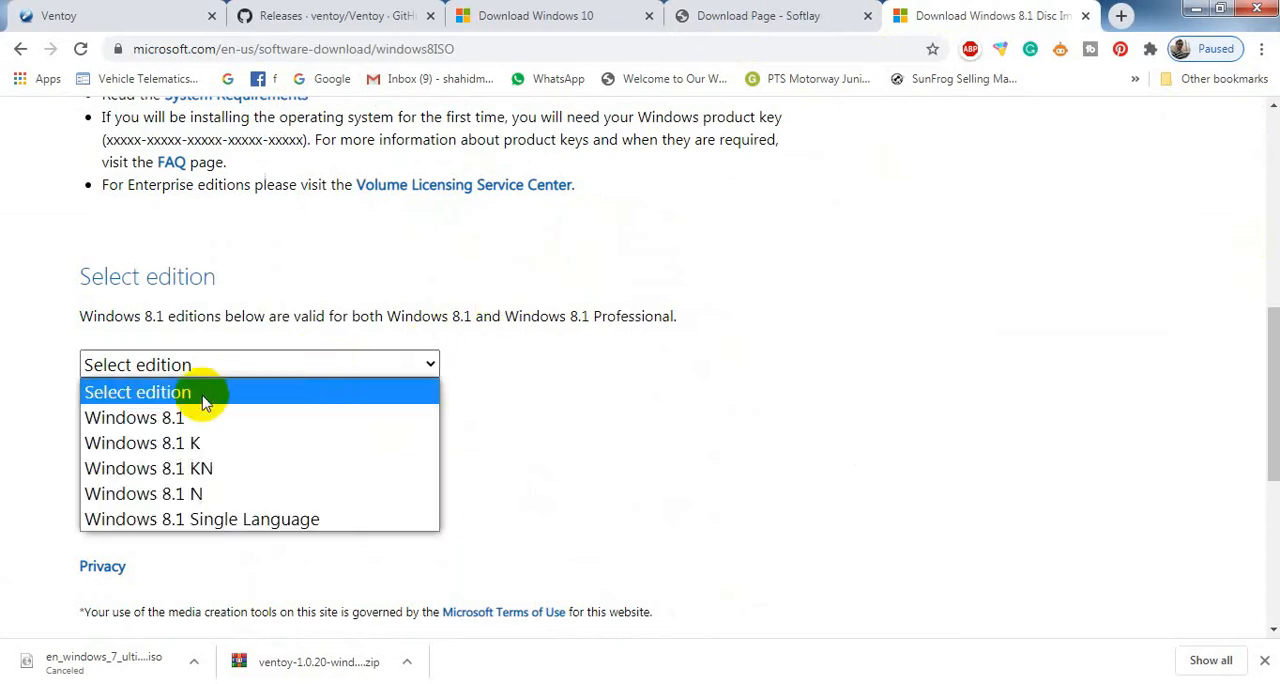
left_click(196, 416)
left_click(153, 426)
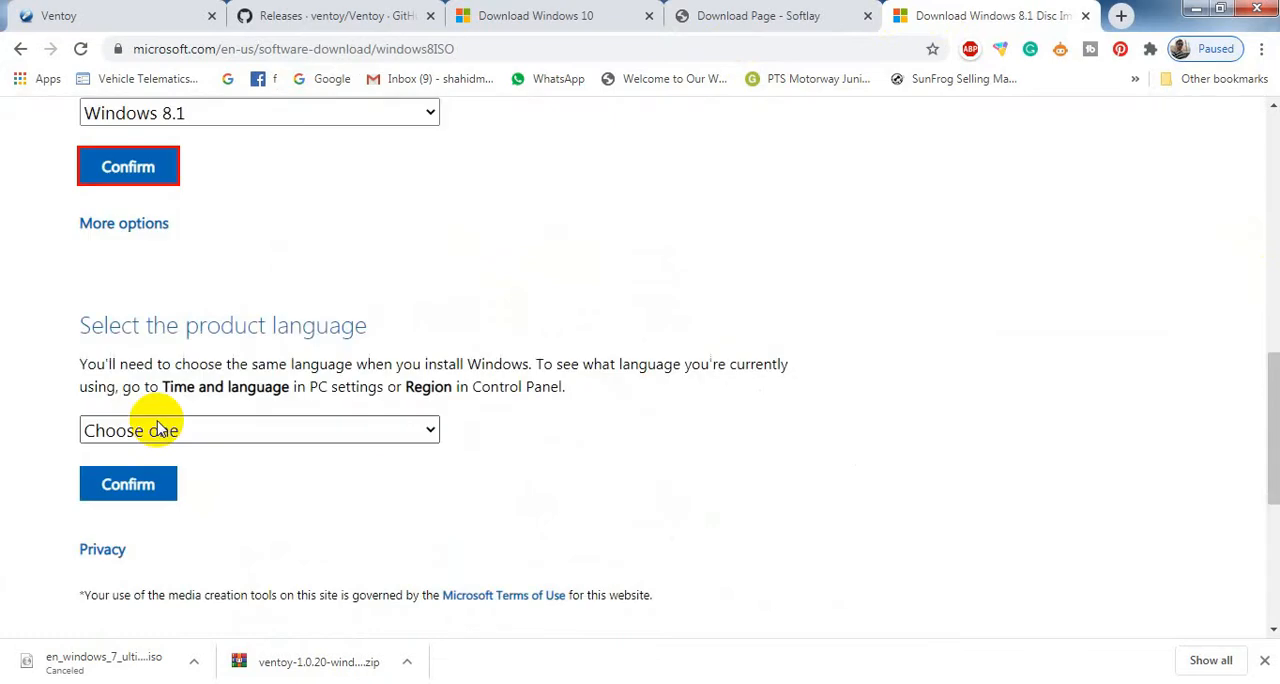
left_click(192, 431)
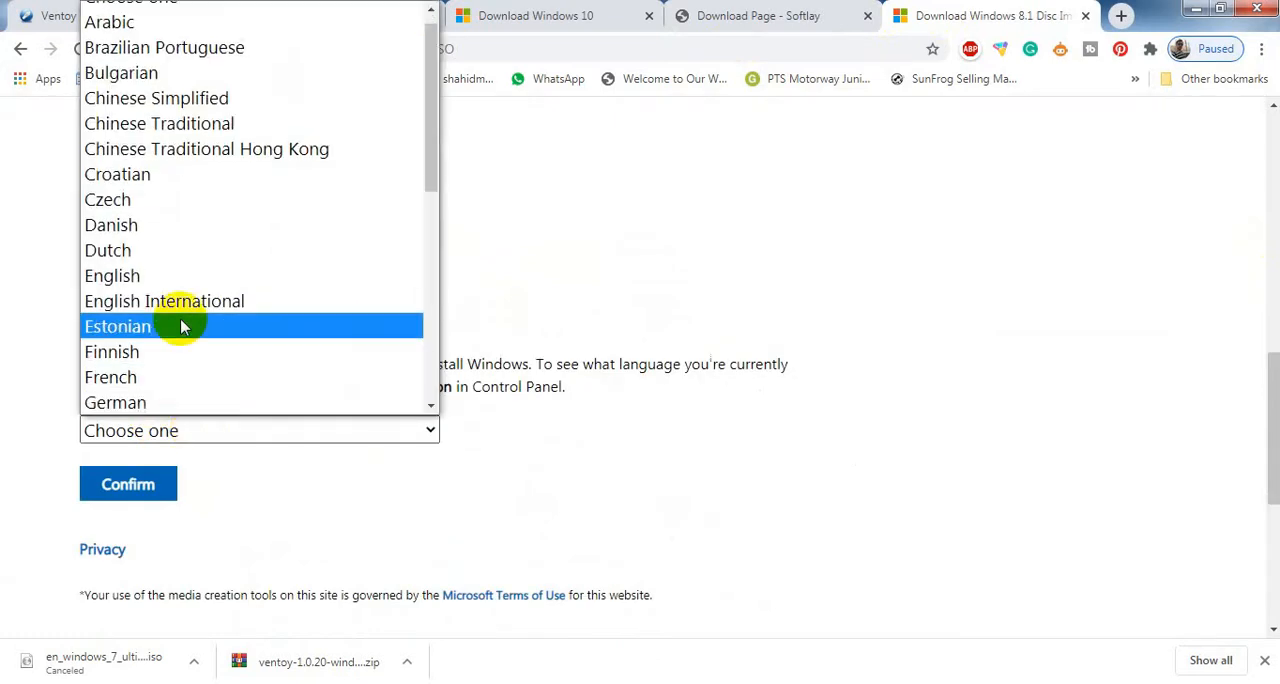
left_click(126, 275)
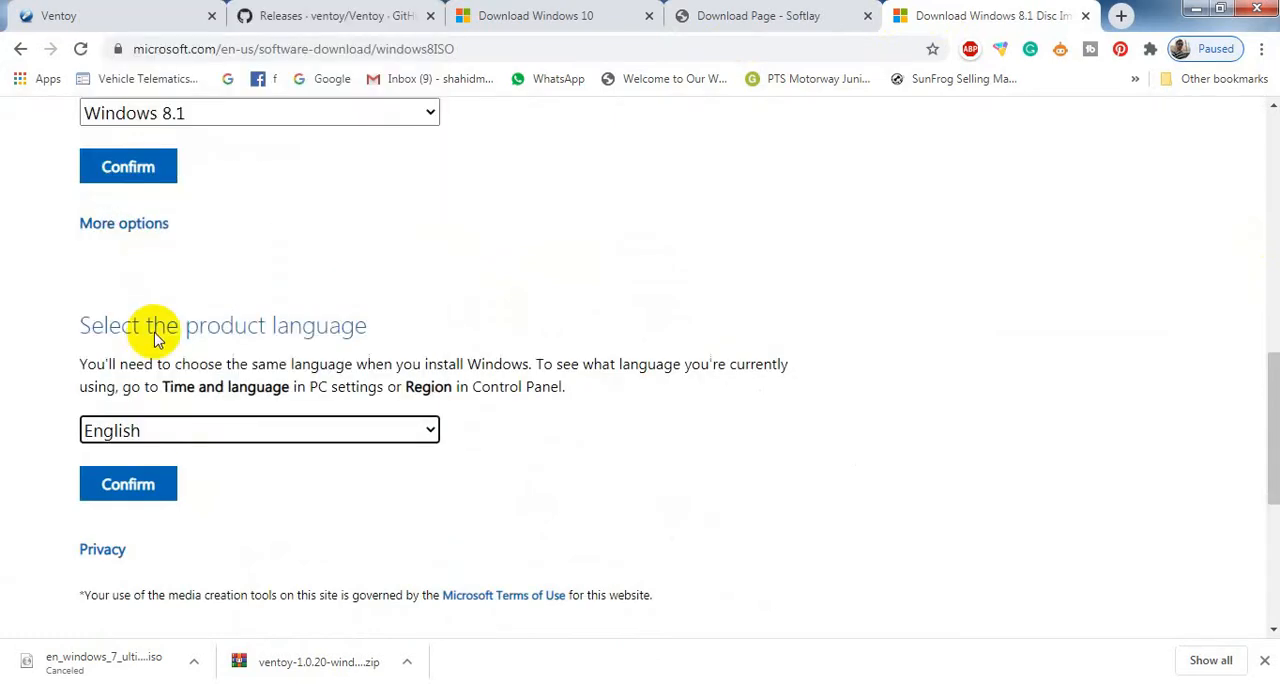
left_click(132, 490)
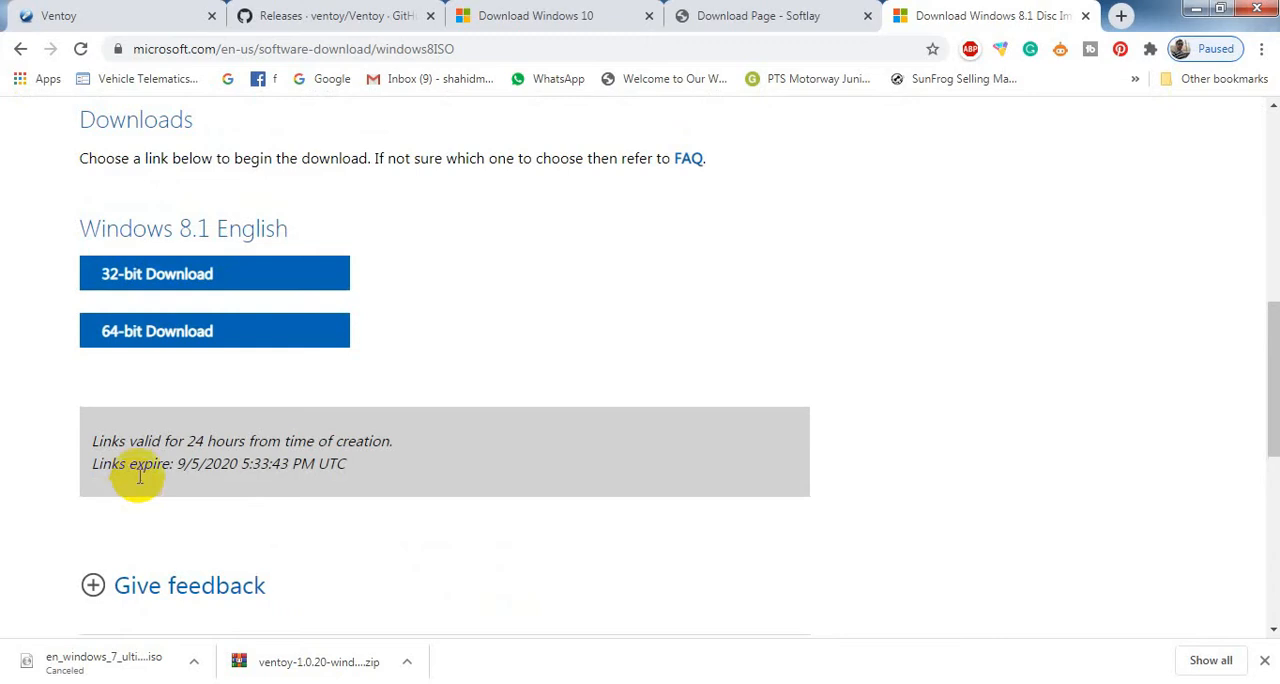
Start the 64-bit Windows 8.1 English ISO download, and cancel it.
left_click(205, 273)
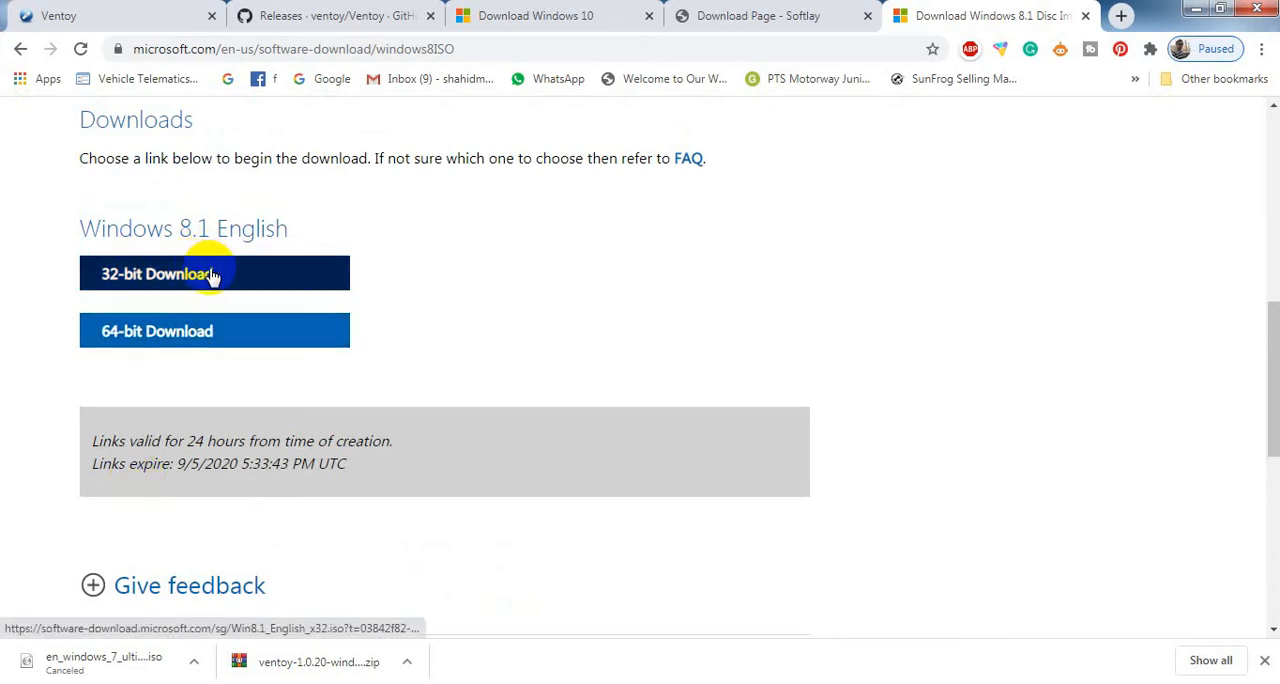
left_click(207, 336)
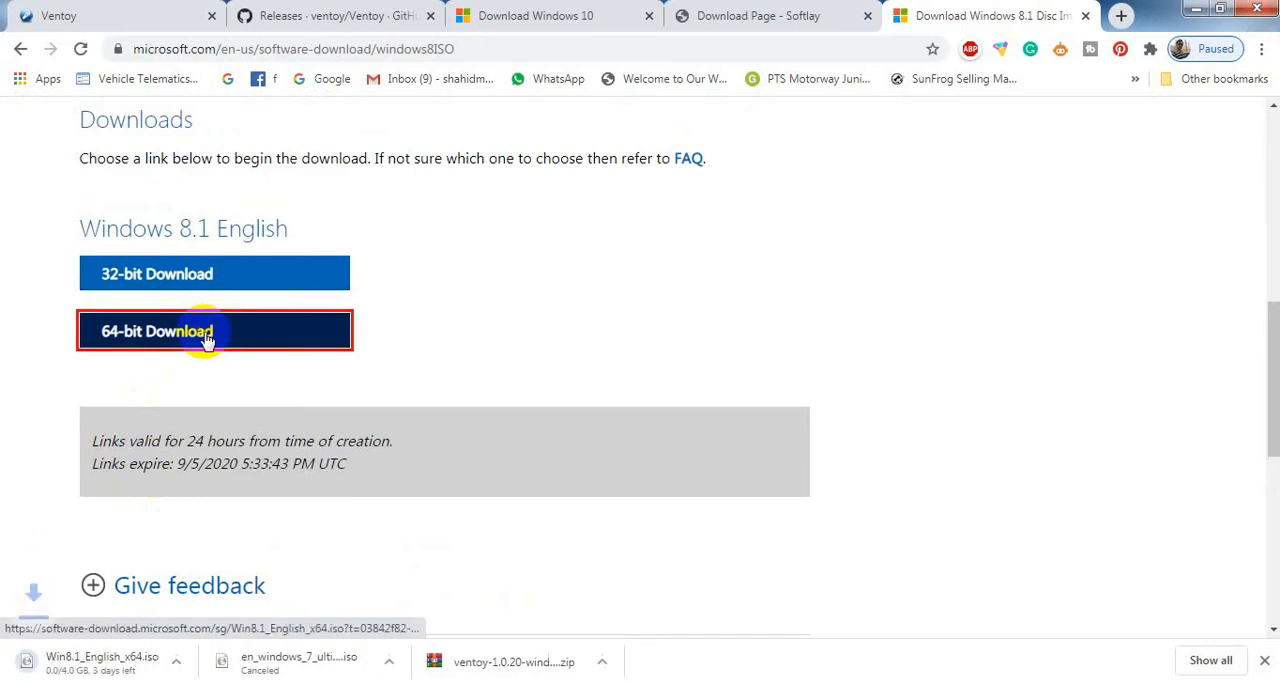
left_click(193, 660)
left_click(220, 628)
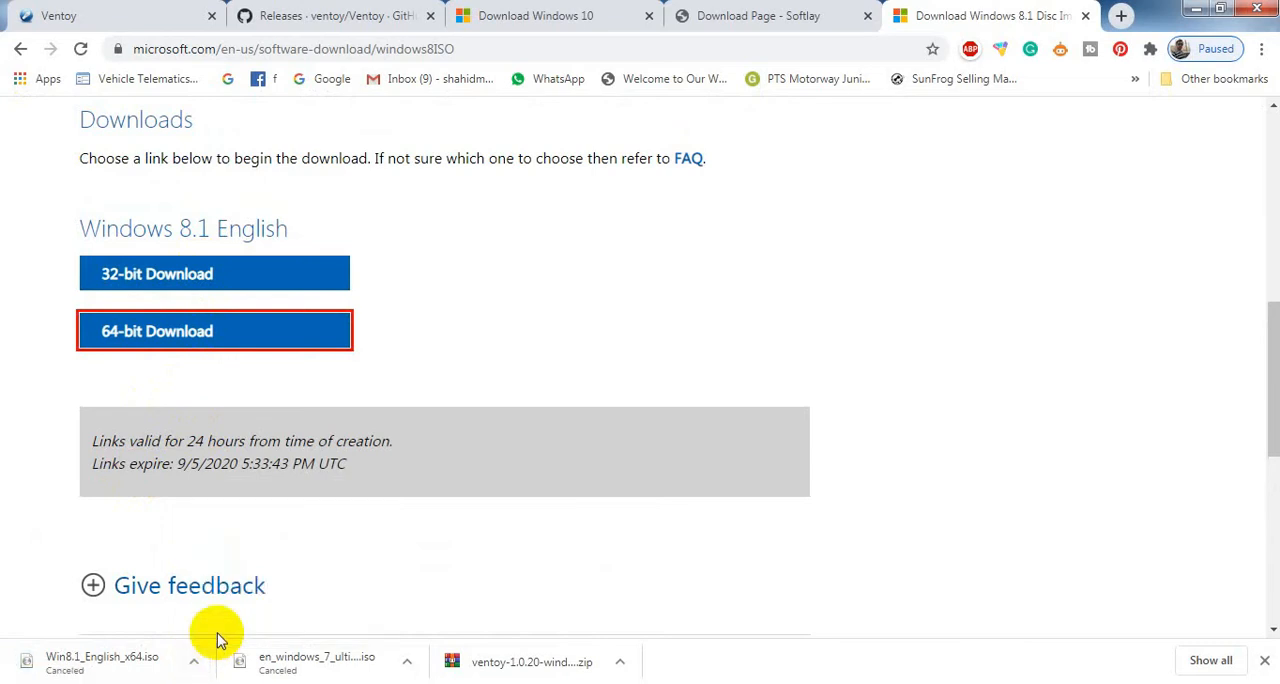
Download the media creation tool from Microsoft's Windows 10 page and run it.
left_click(549, 17)
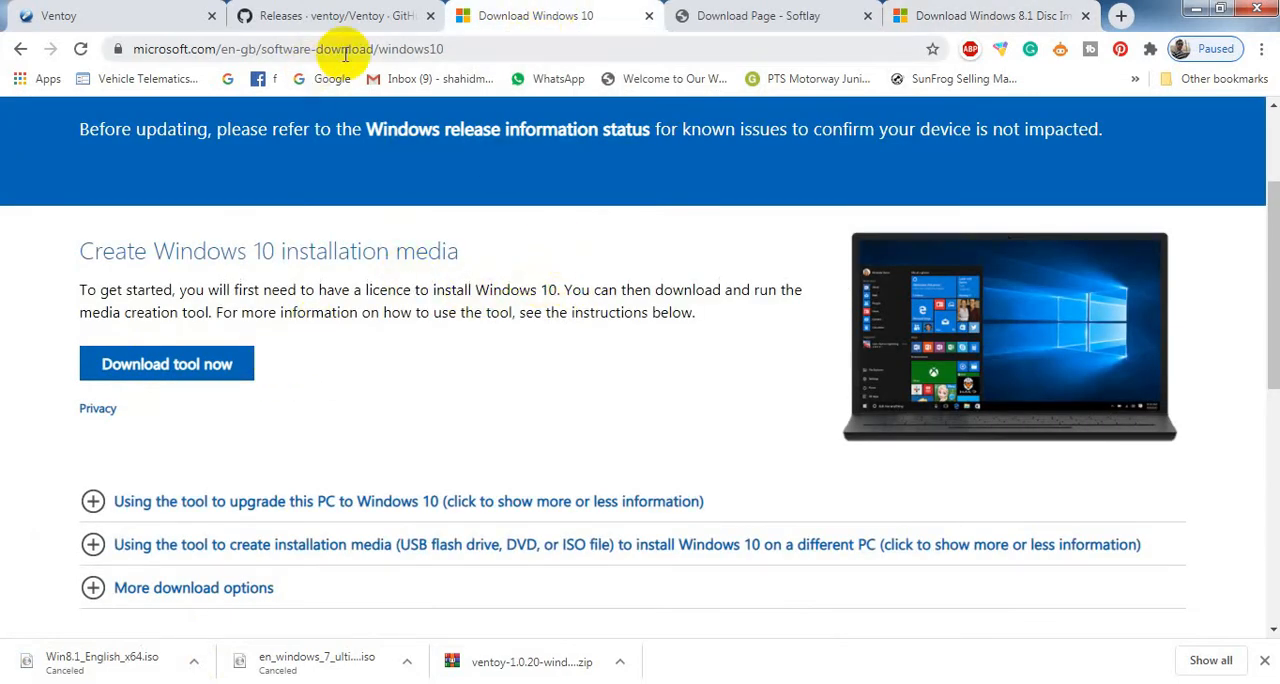
left_click(175, 373)
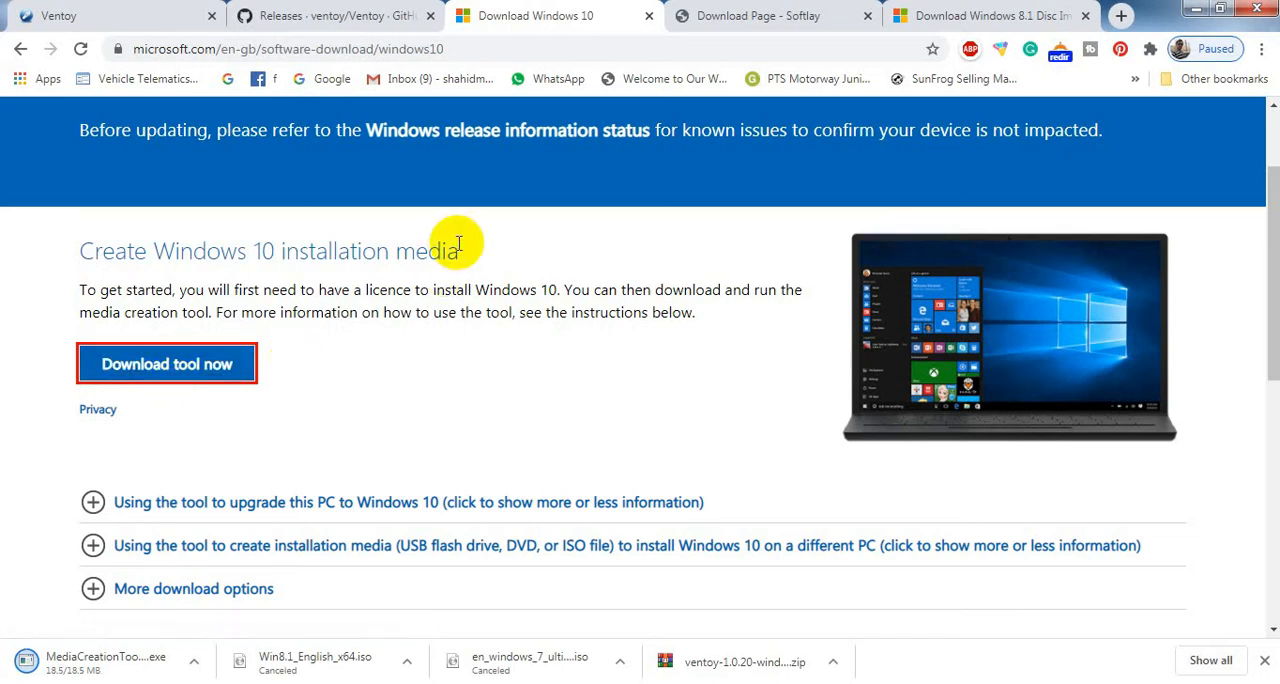
left_click(194, 661)
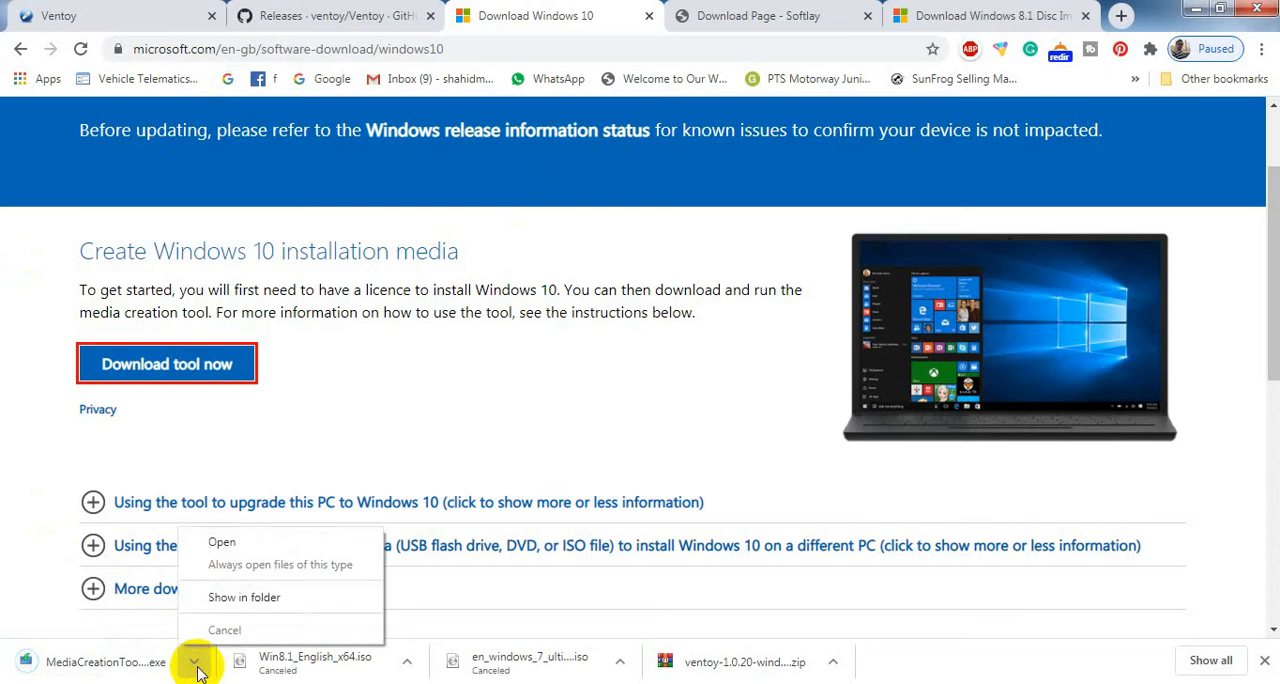
left_click(218, 538)
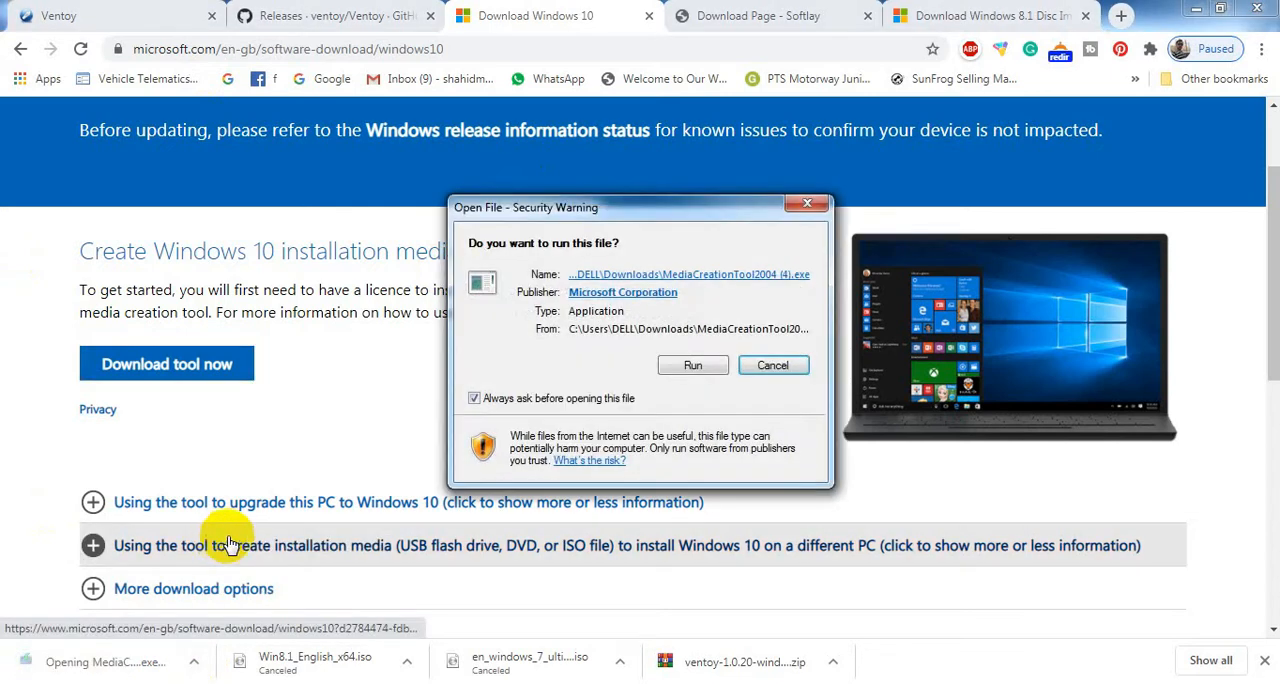
left_click(684, 366)
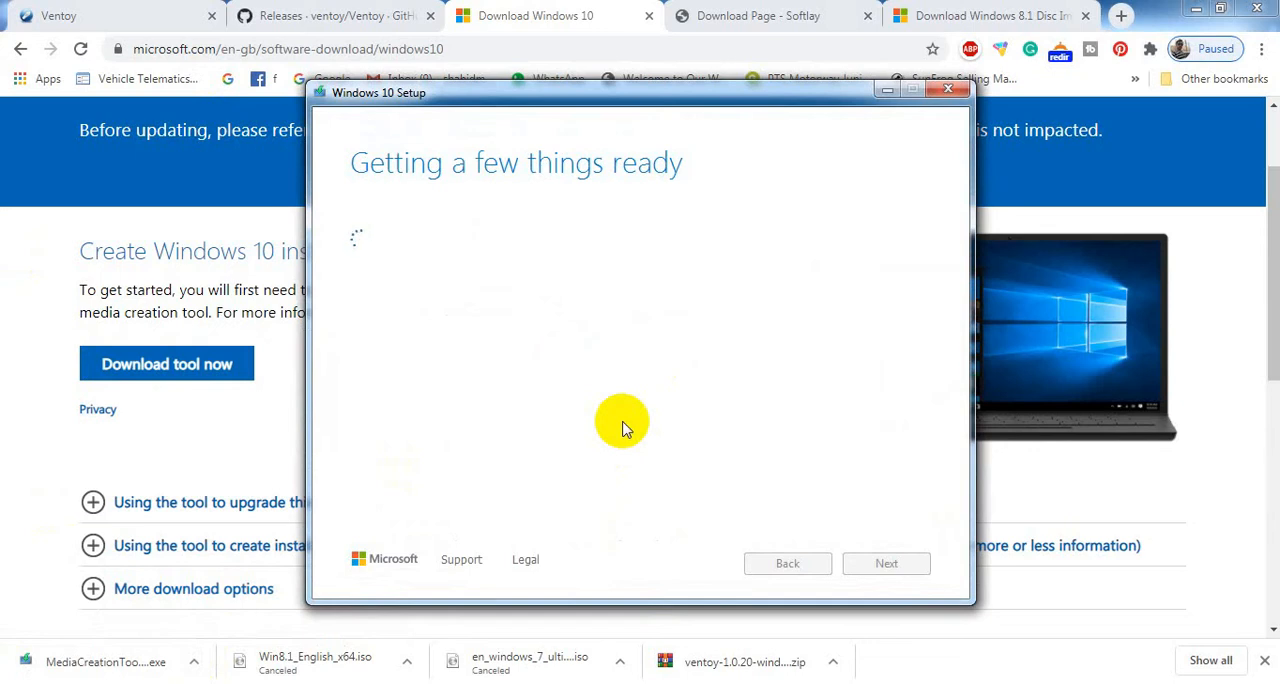
Minimize the browser and Word windows, and accept the license terms in Windows 10 Setup.
left_click(1197, 10)
left_click(1199, 10)
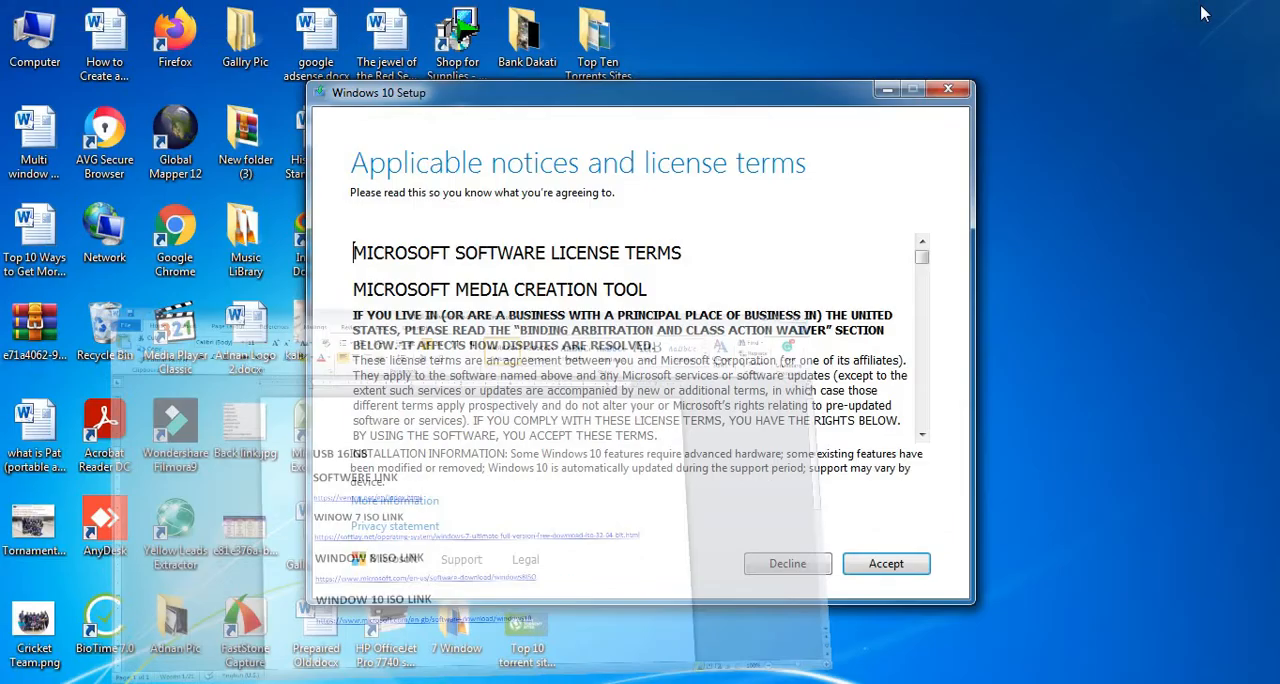
left_click(876, 568)
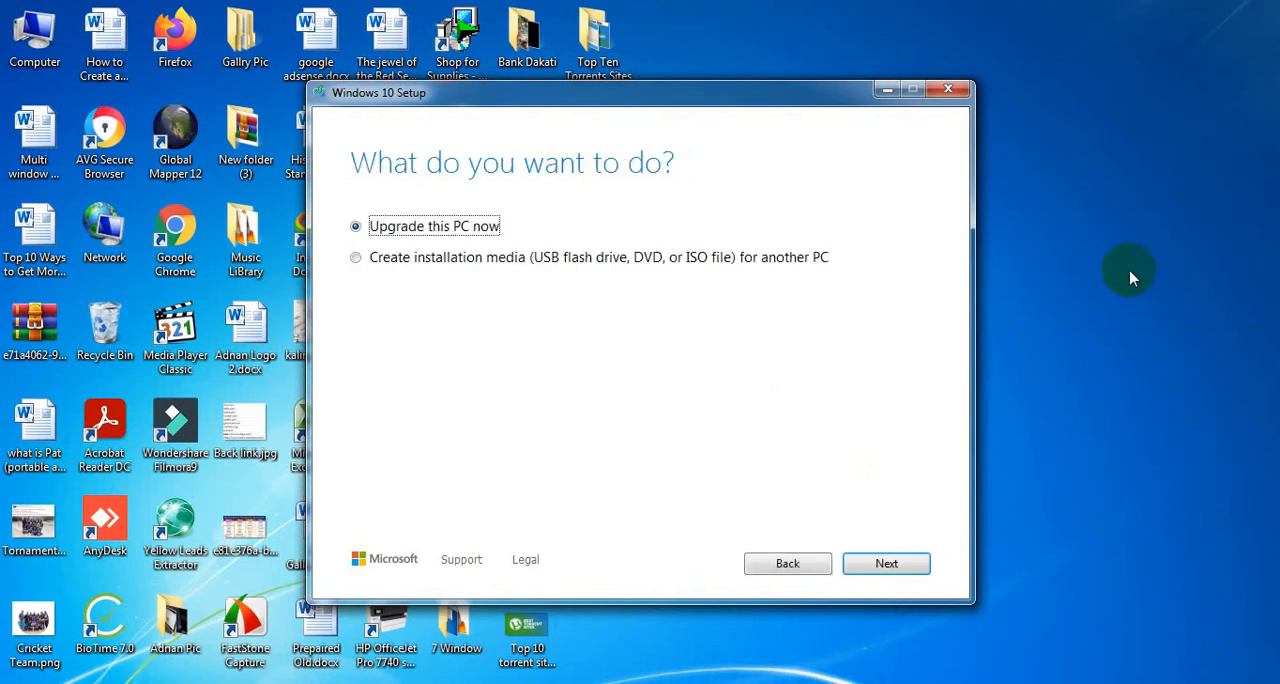
Create Windows 10 installation media for another PC as an ISO file, using the recommended options and saving Windows.iso to Local Disk (D:).
left_click(445, 262)
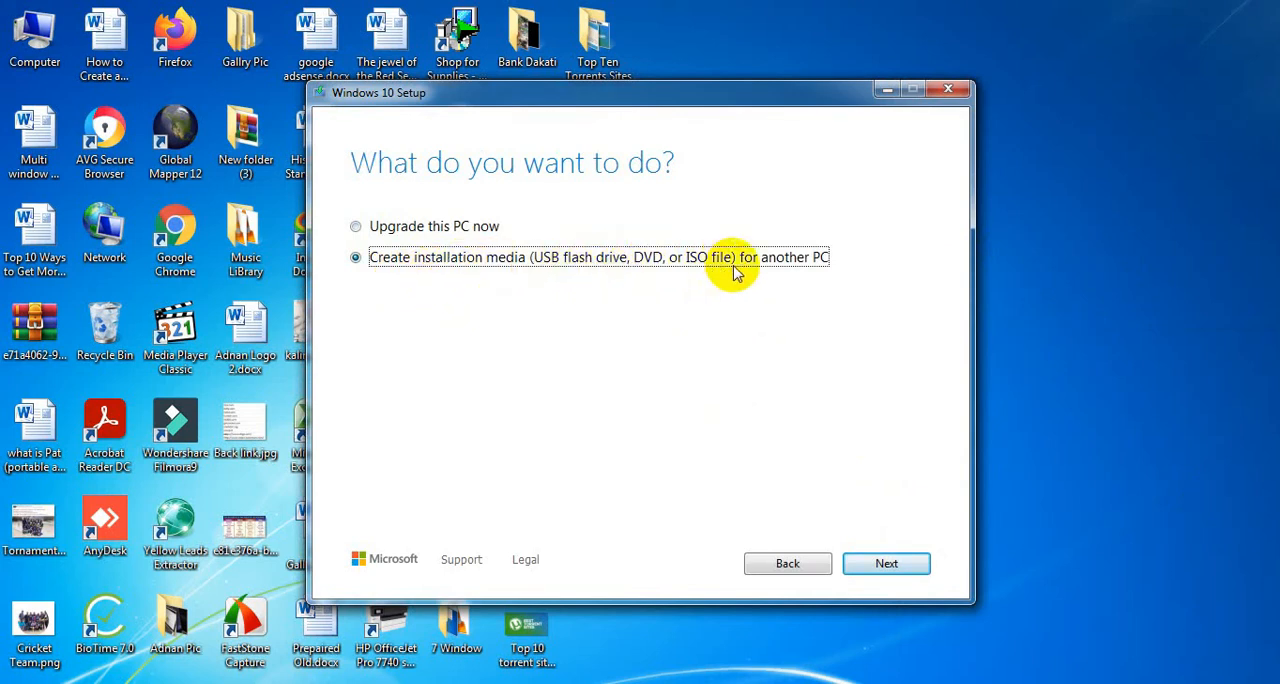
left_click(884, 566)
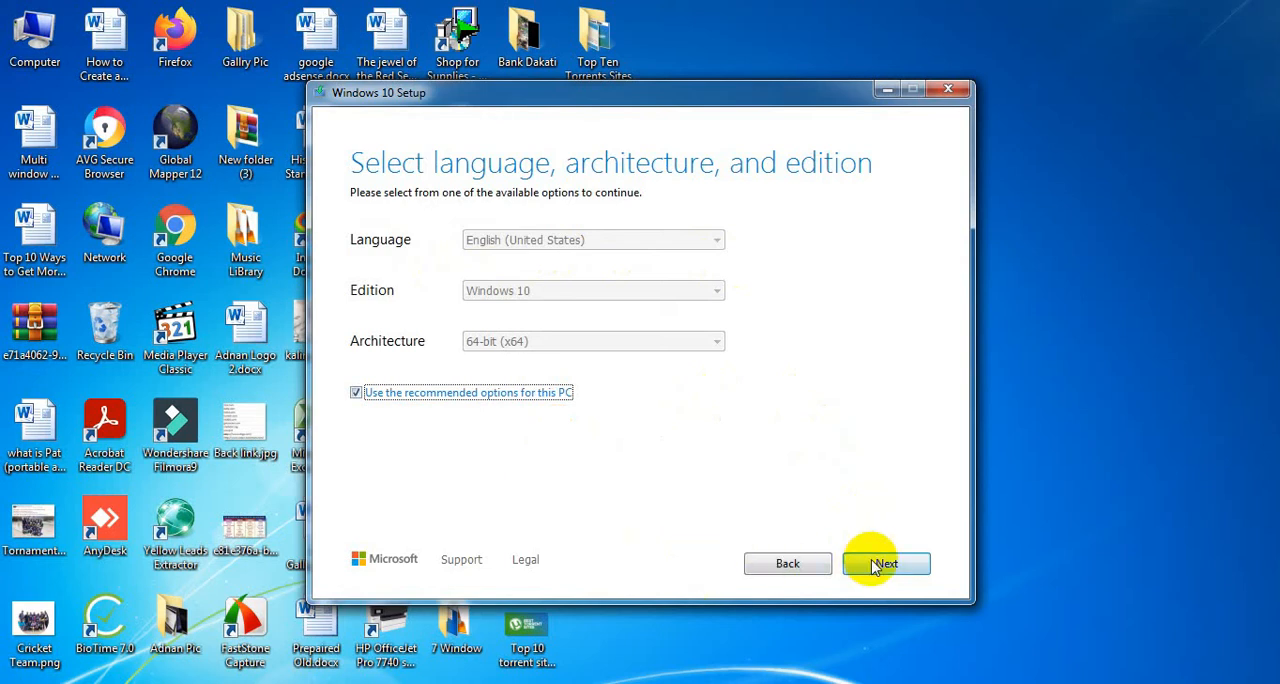
left_click(882, 564)
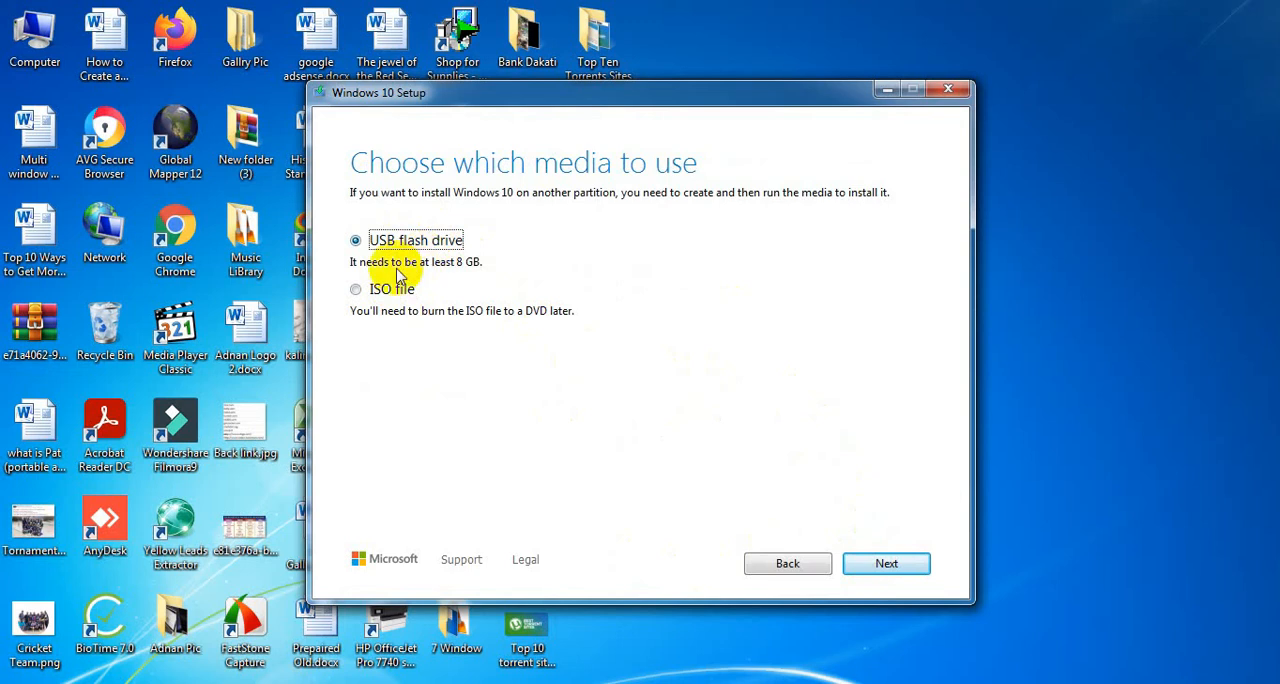
left_click(376, 291)
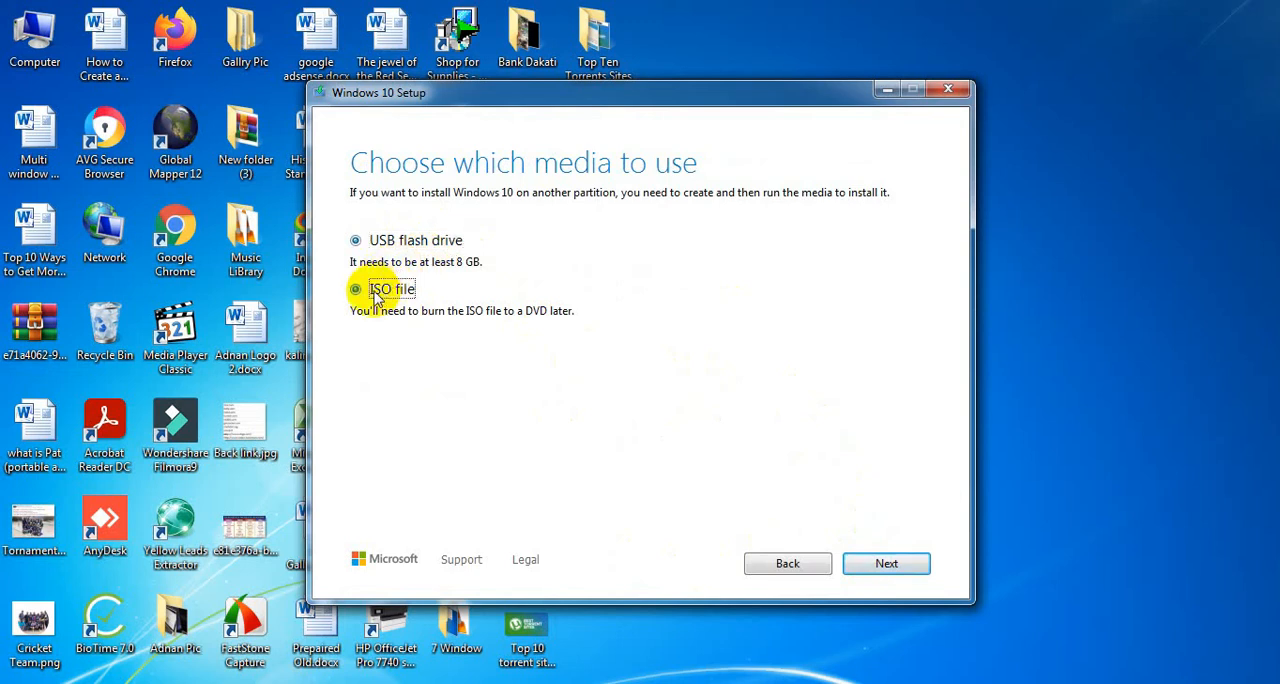
left_click(886, 568)
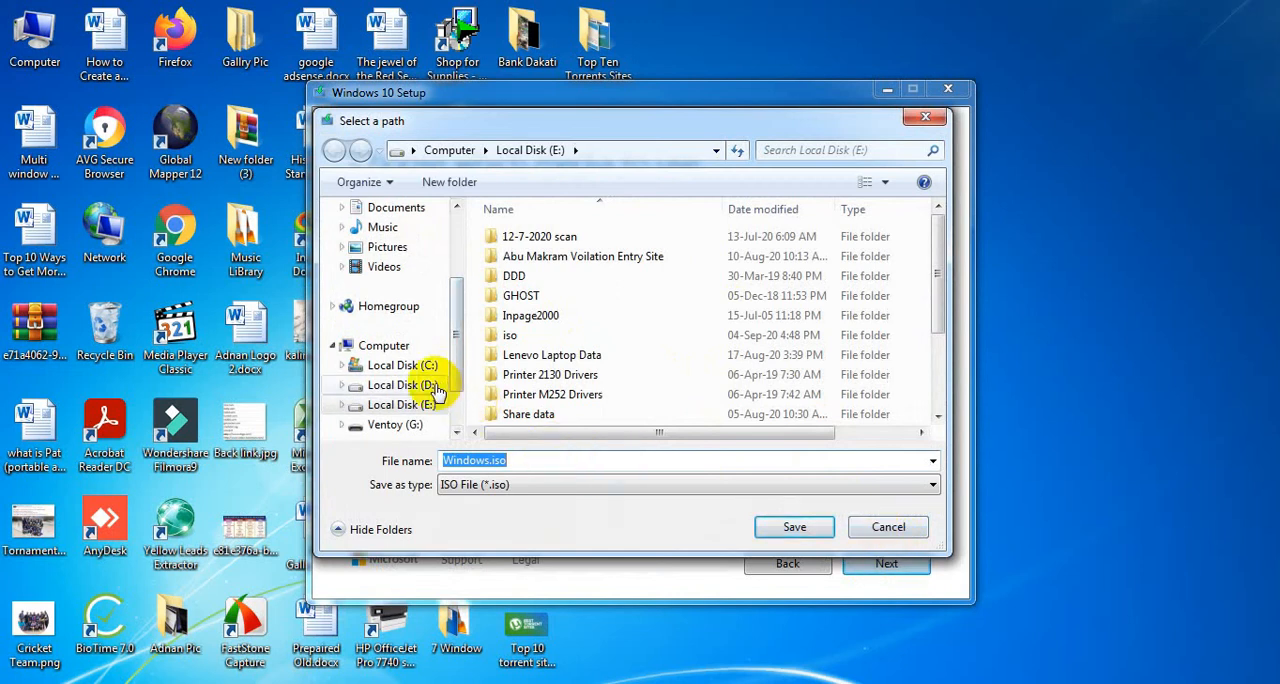
left_click(432, 387)
left_click(800, 530)
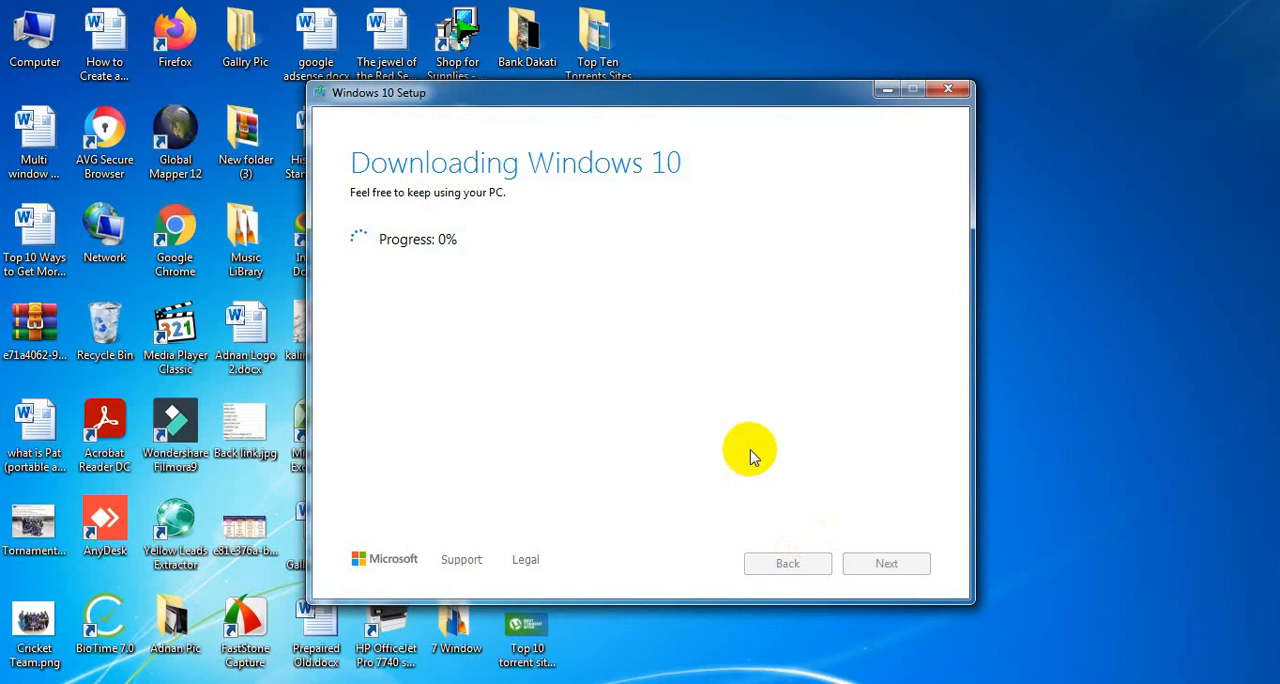
Cancel the Windows 10 download and quit Windows 10 Setup.
left_click(958, 97)
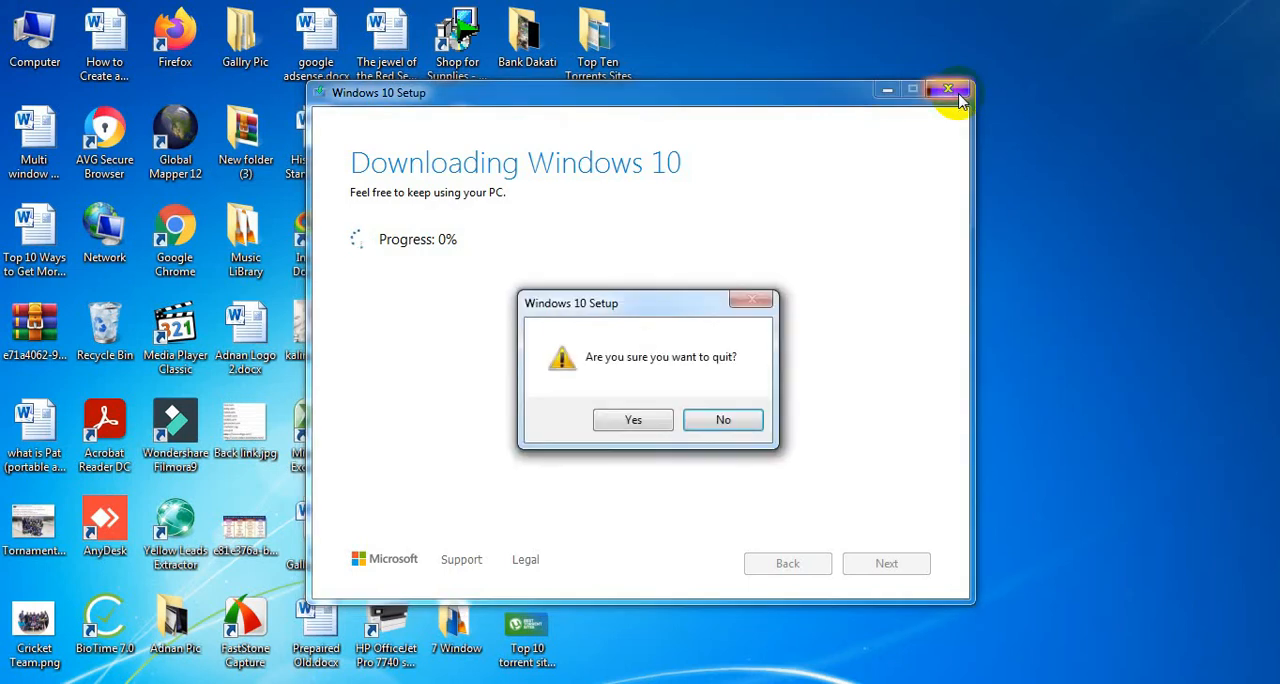
left_click(657, 418)
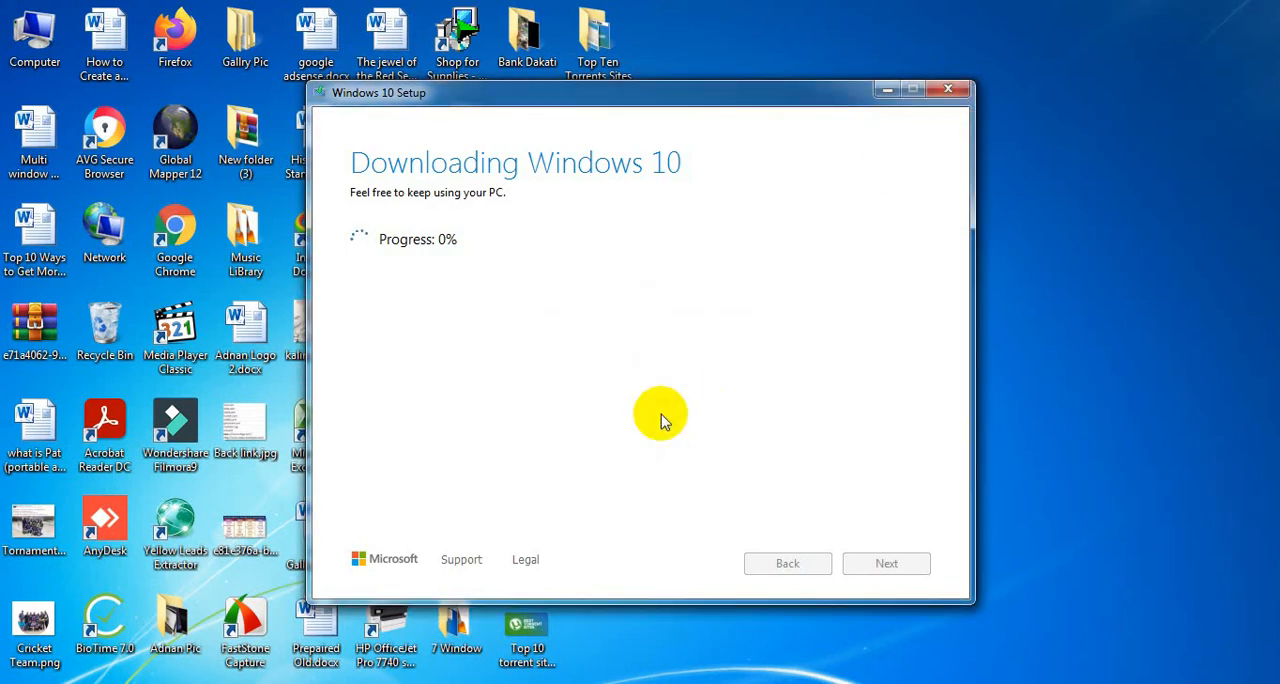
left_click(947, 97)
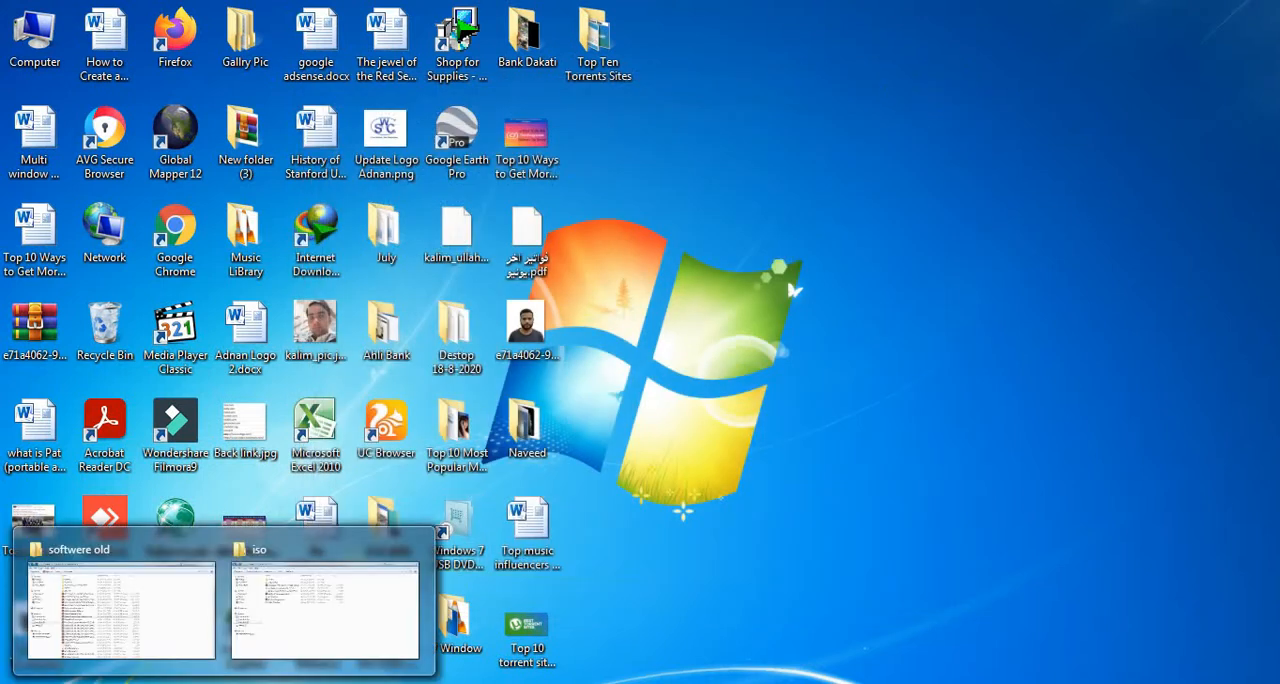
Open the Iso new folder inside the iso folder on Local Disk (E:), and open the Windows-7.iso file name for editing.
left_click(318, 612)
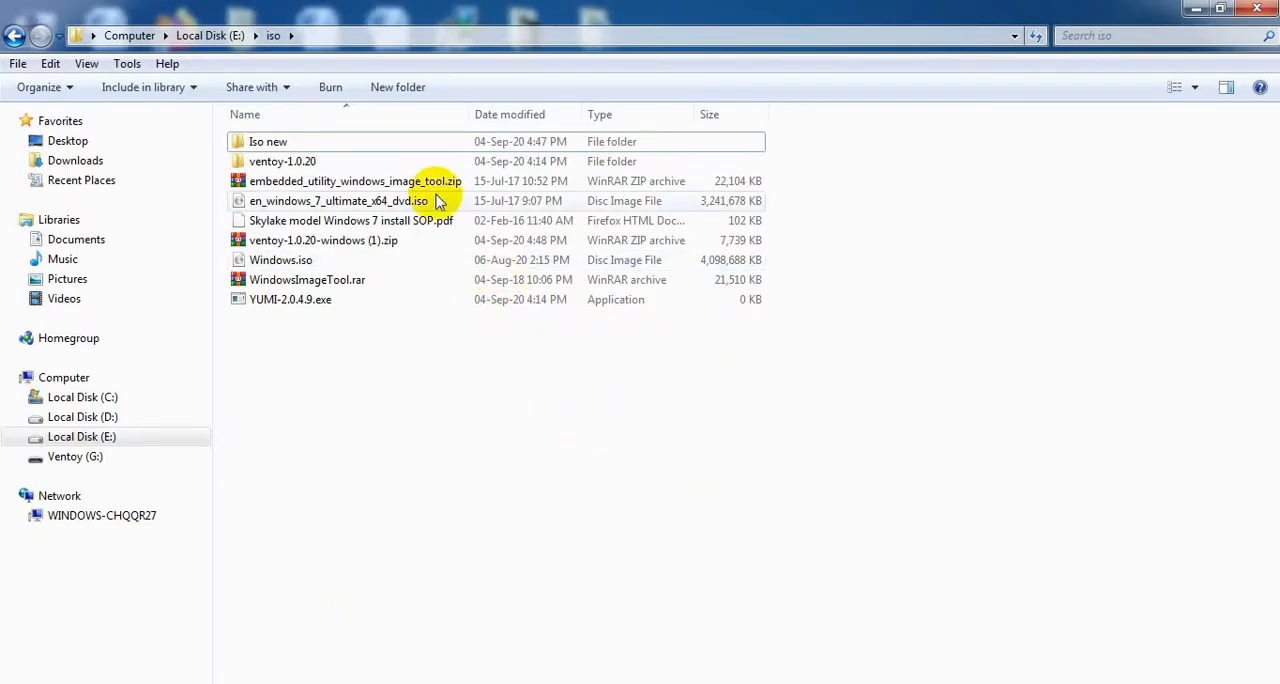
double_click(320, 143)
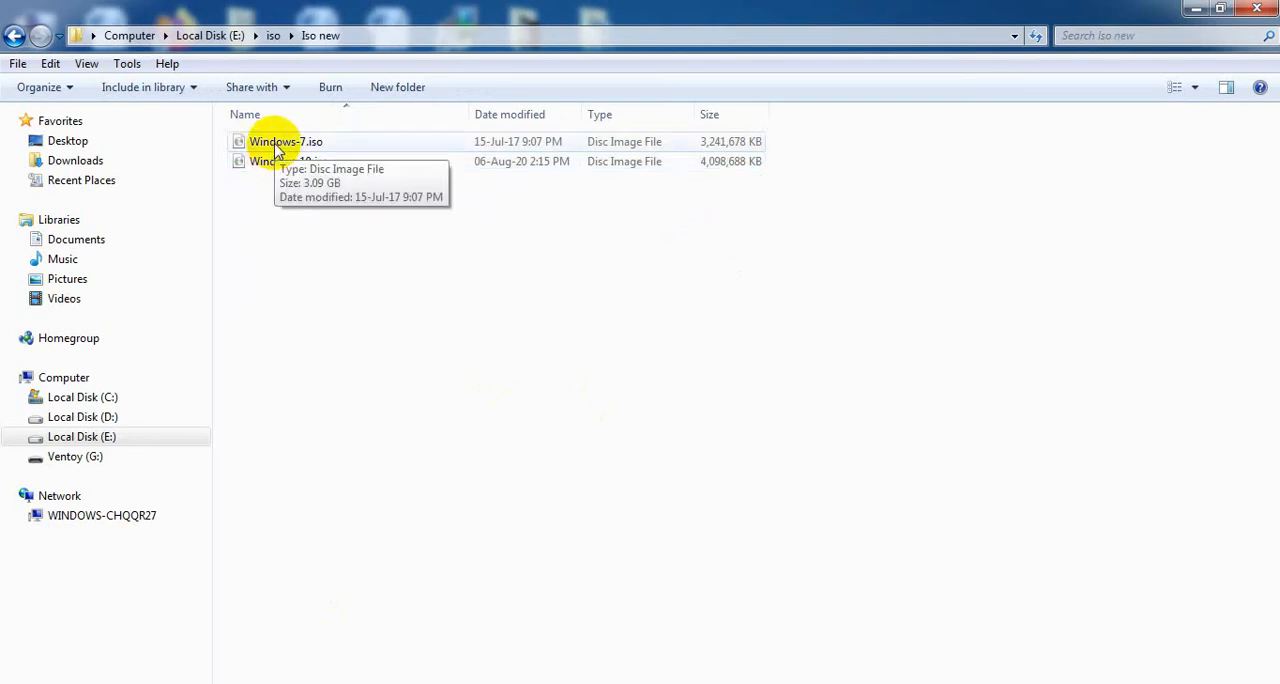
right_click(288, 145)
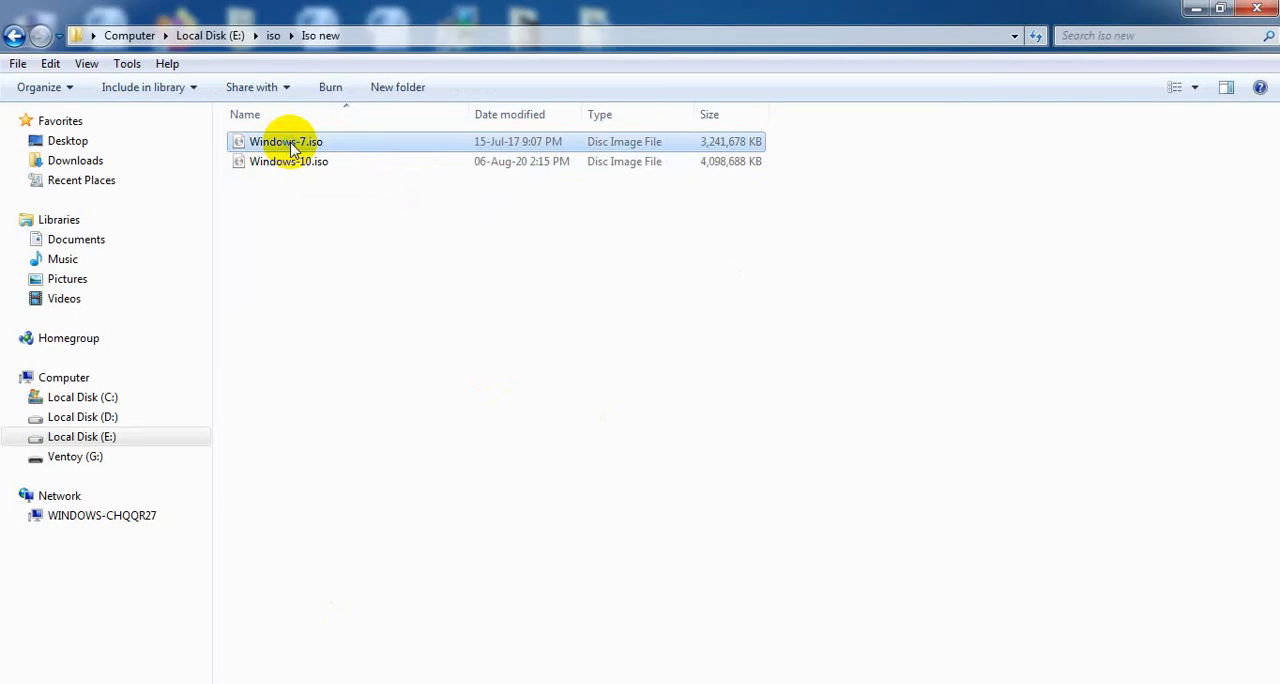
left_click(369, 530)
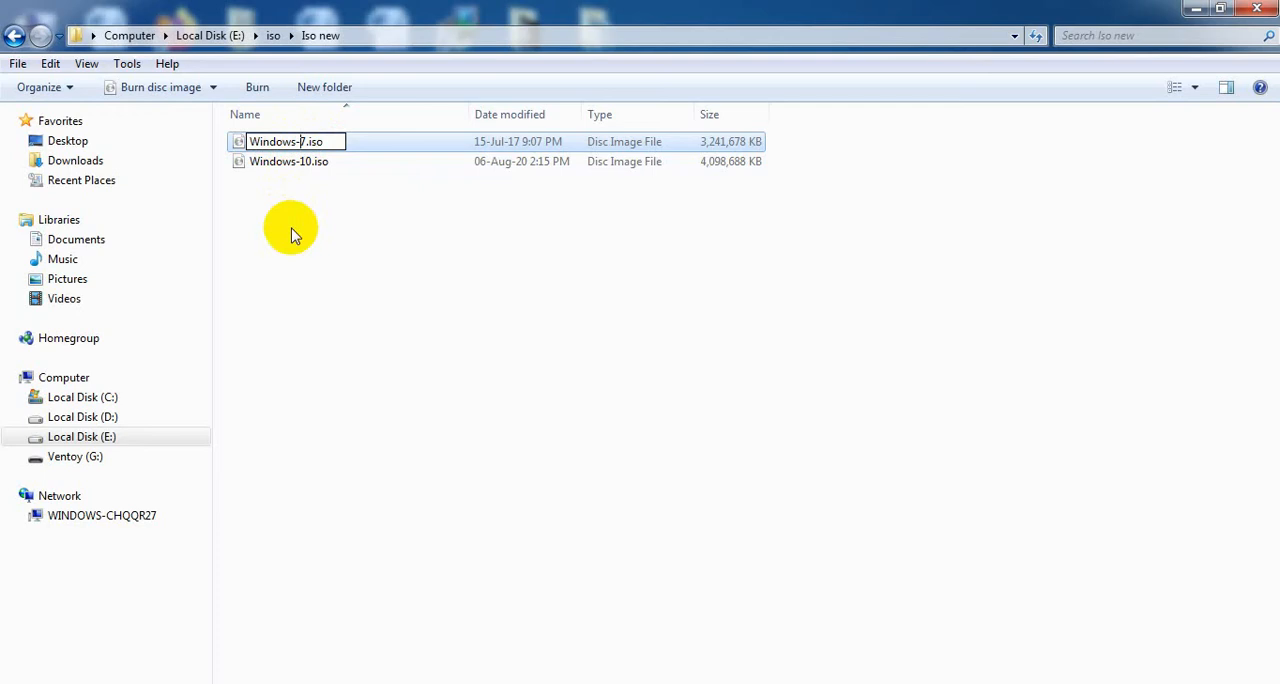
left_click(300, 197)
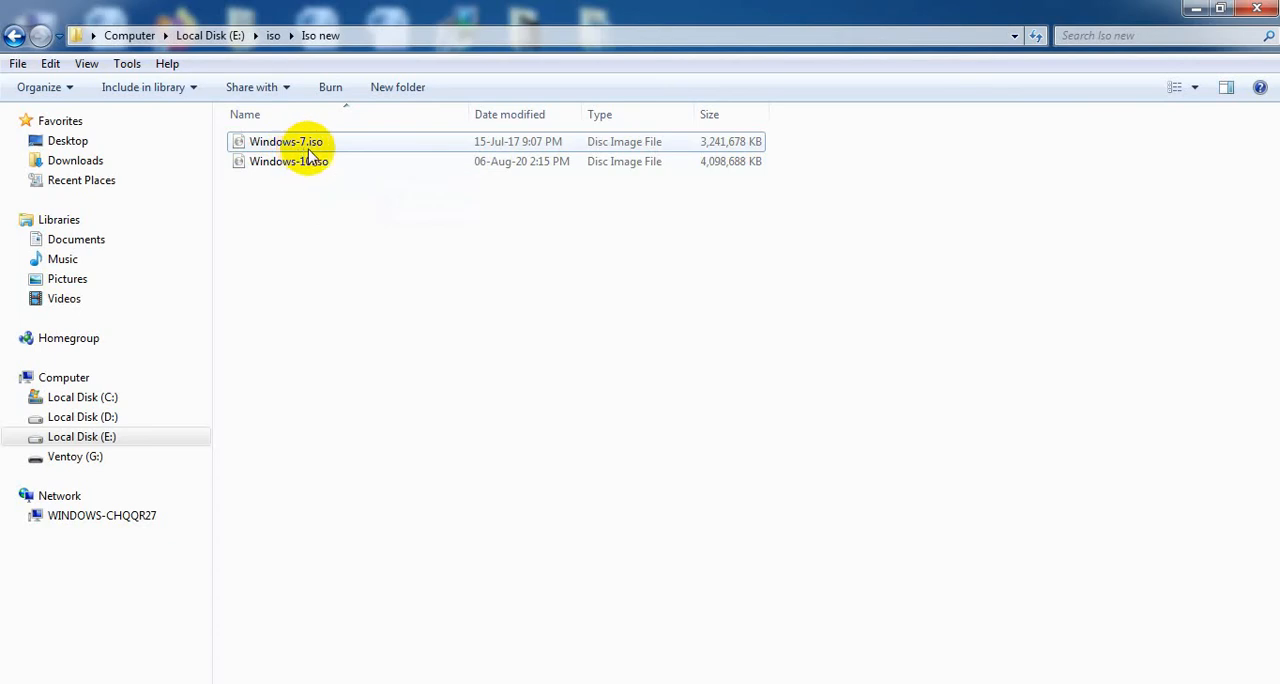
Run Ventoy2Disk.exe from the ventoy-1.0.20-windows (1).zip archive in the iso folder, and minimize the archive and folder windows.
left_click(14, 35)
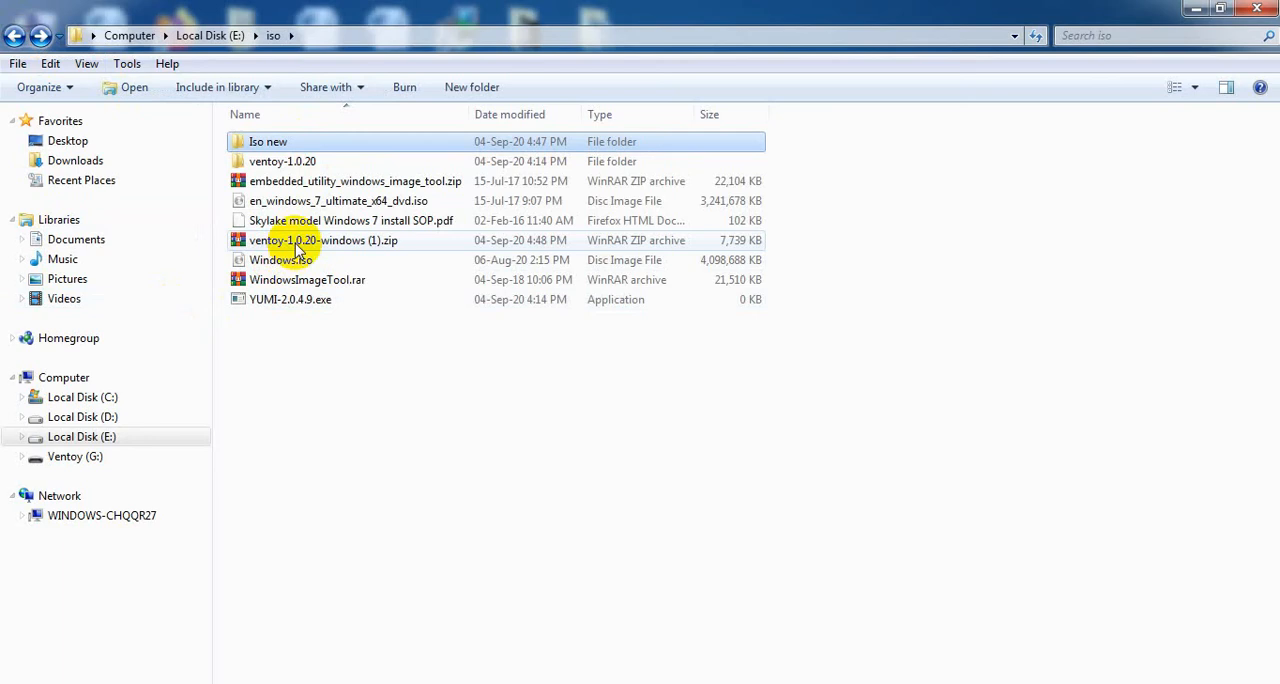
double_click(297, 220)
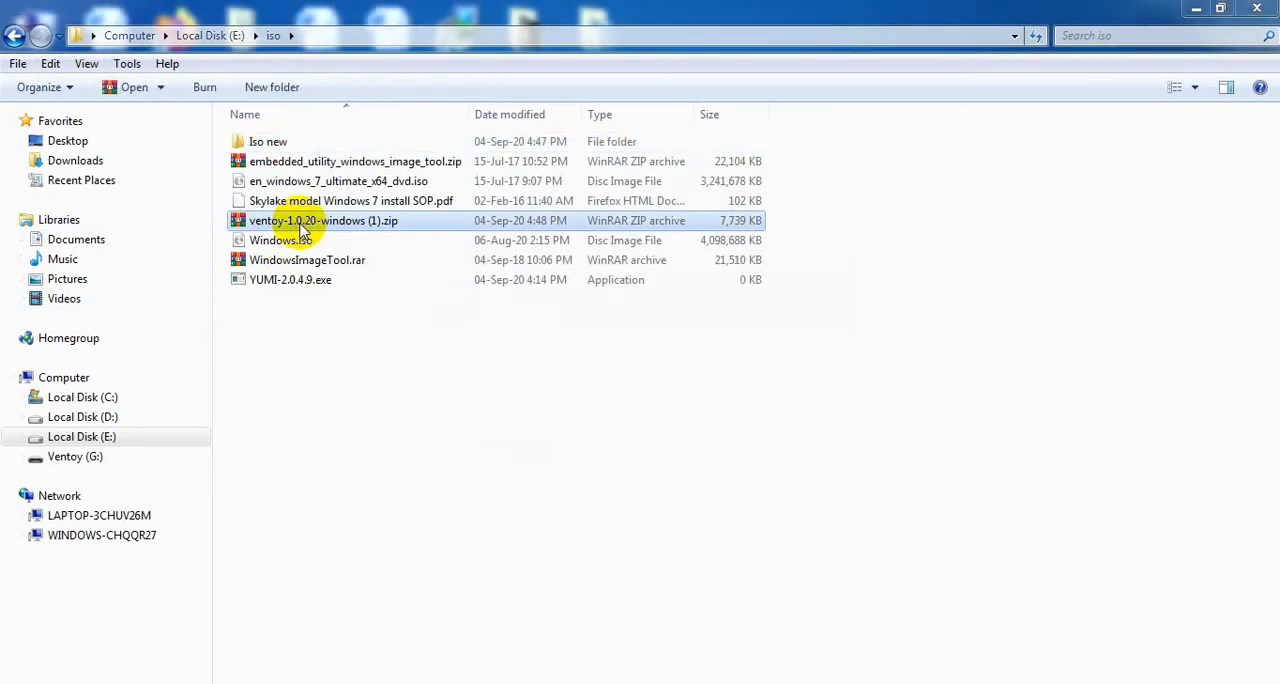
left_click(82, 349)
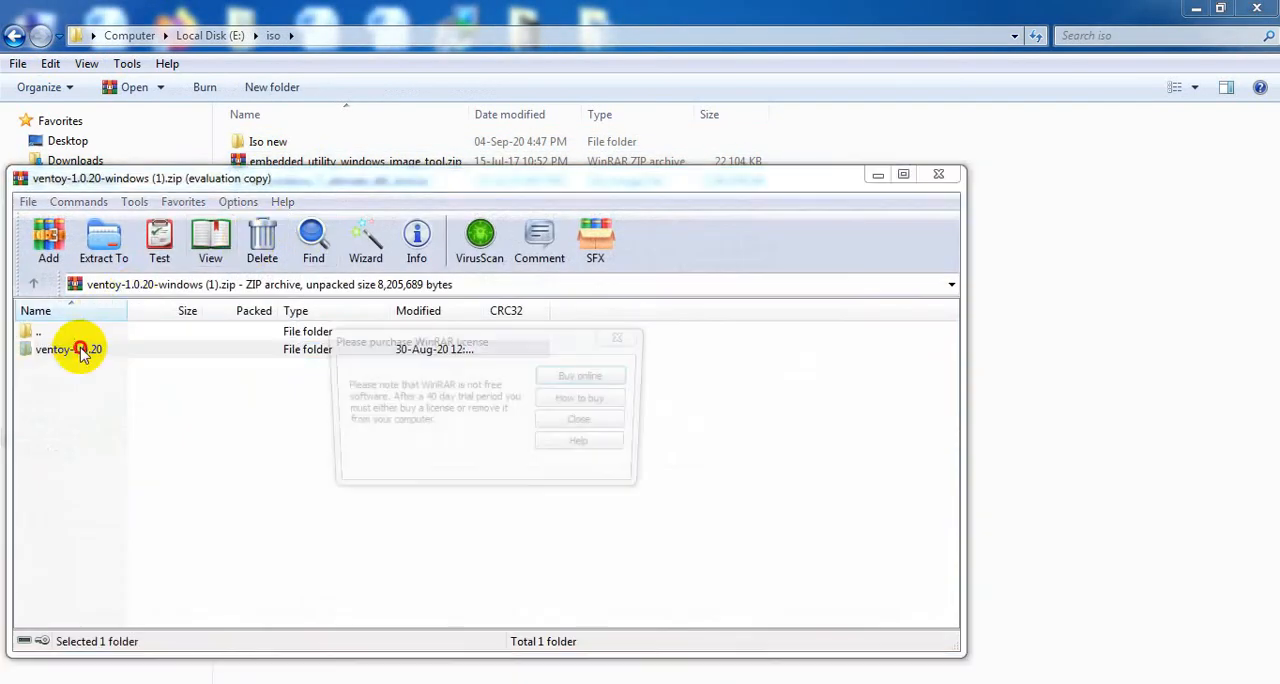
left_click(552, 421)
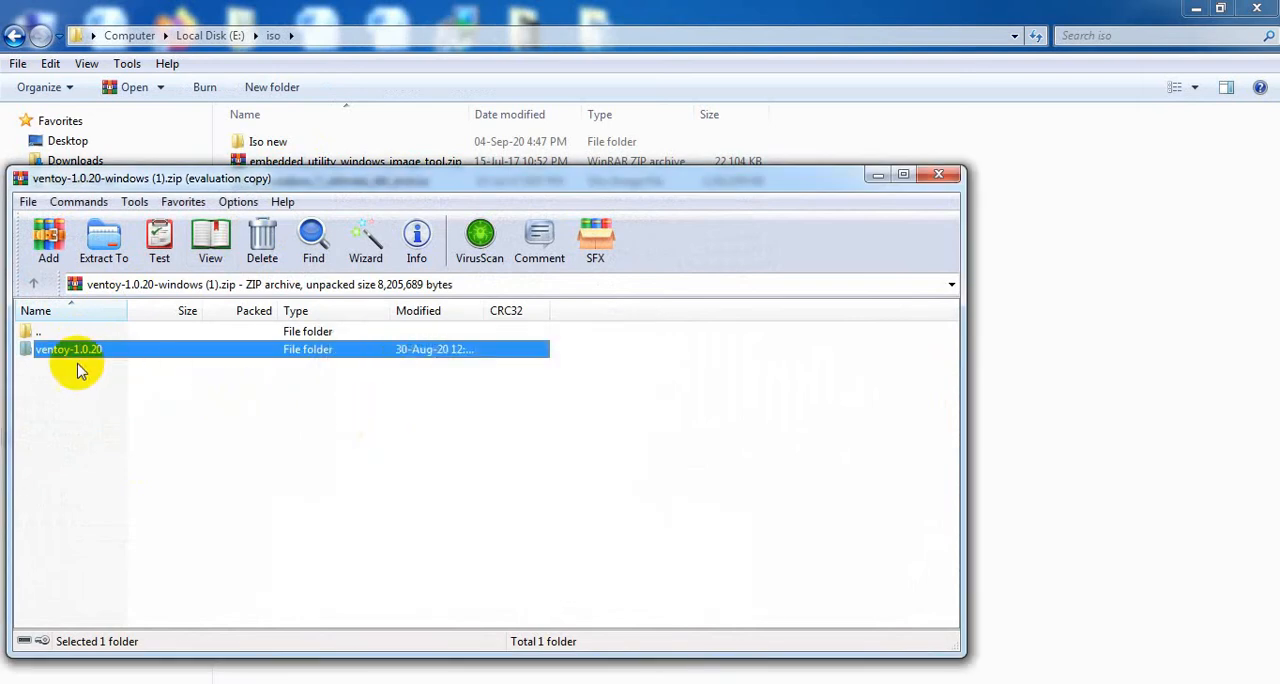
double_click(75, 355)
double_click(78, 420)
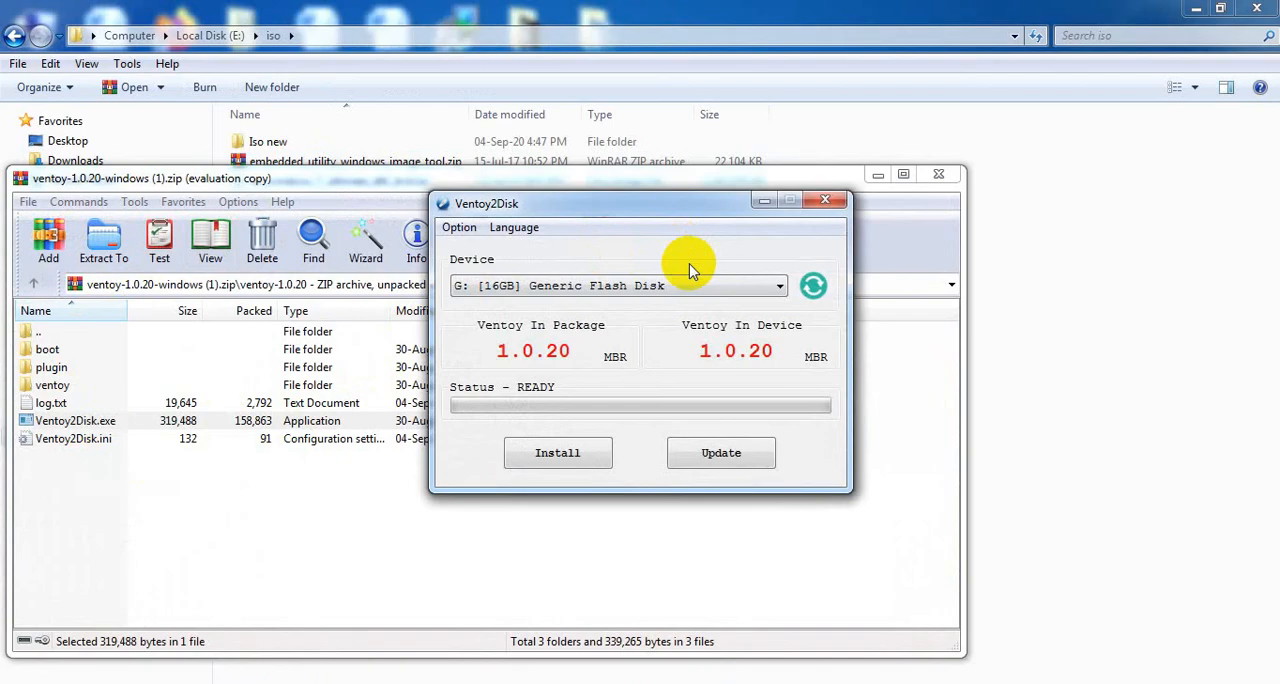
left_click(878, 174)
left_click(1196, 8)
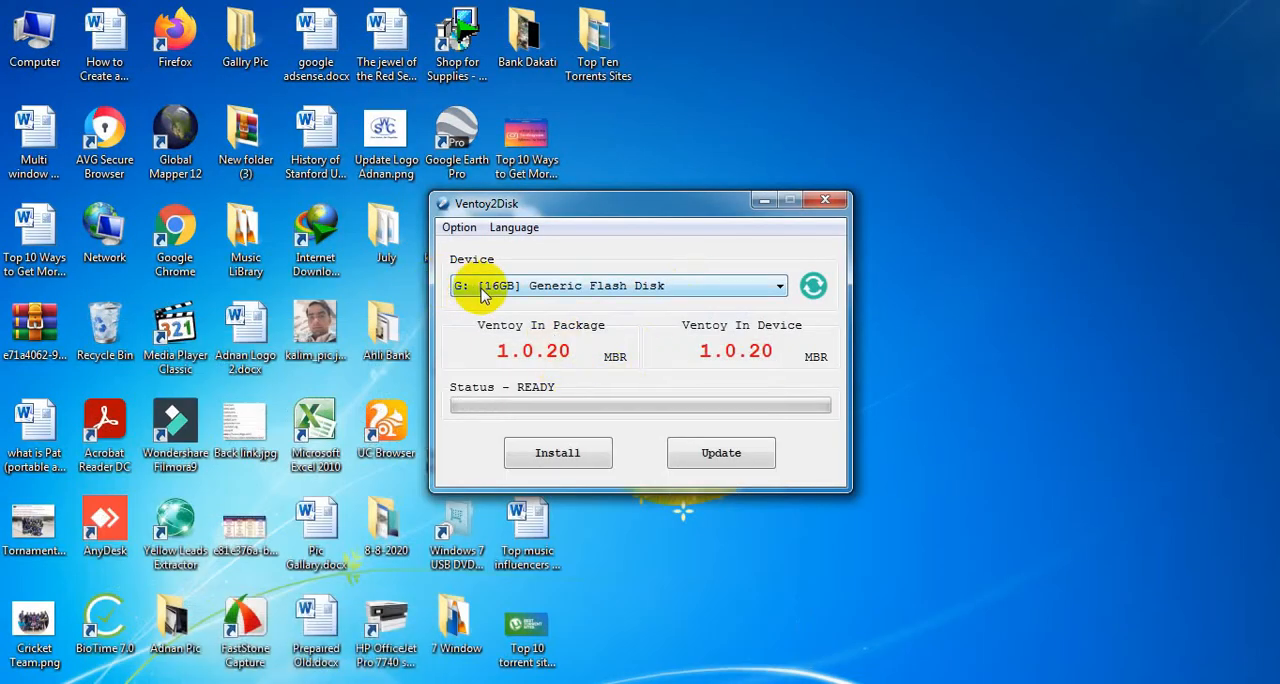
Check the flash drive in Computer, and install Ventoy on the G: [16GB] Generic Flash Disk, agreeing to format it.
double_click(36, 40)
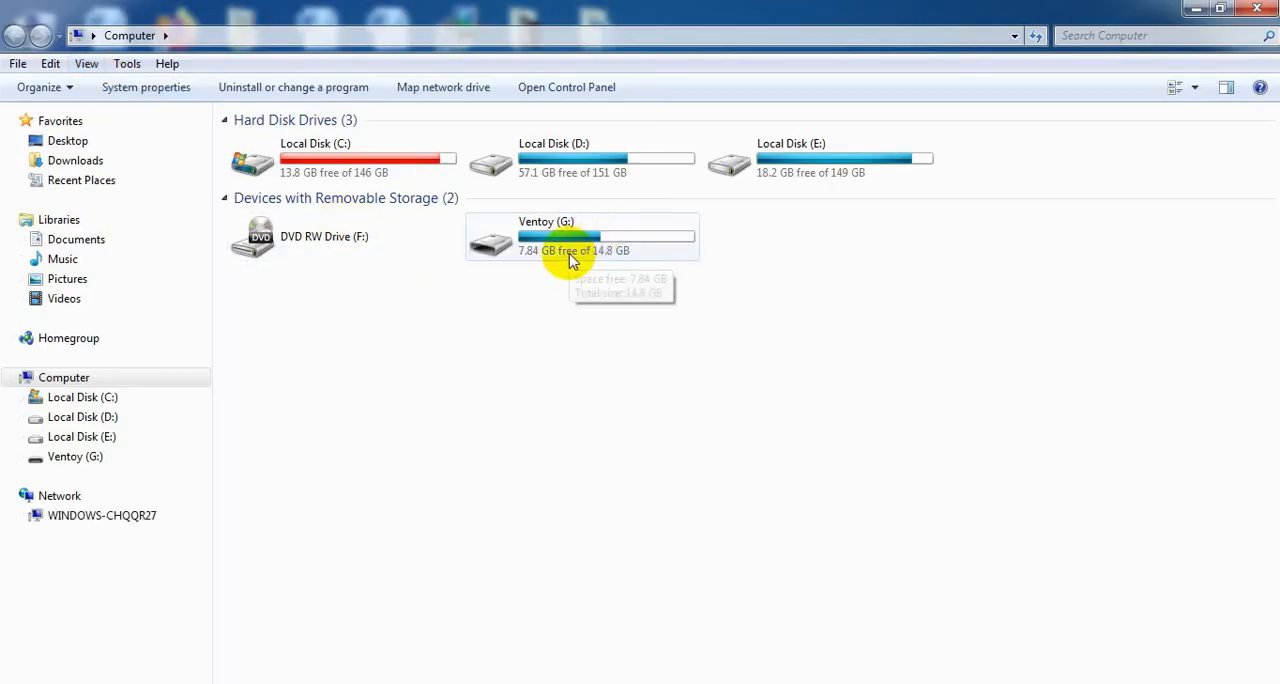
left_click(1199, 9)
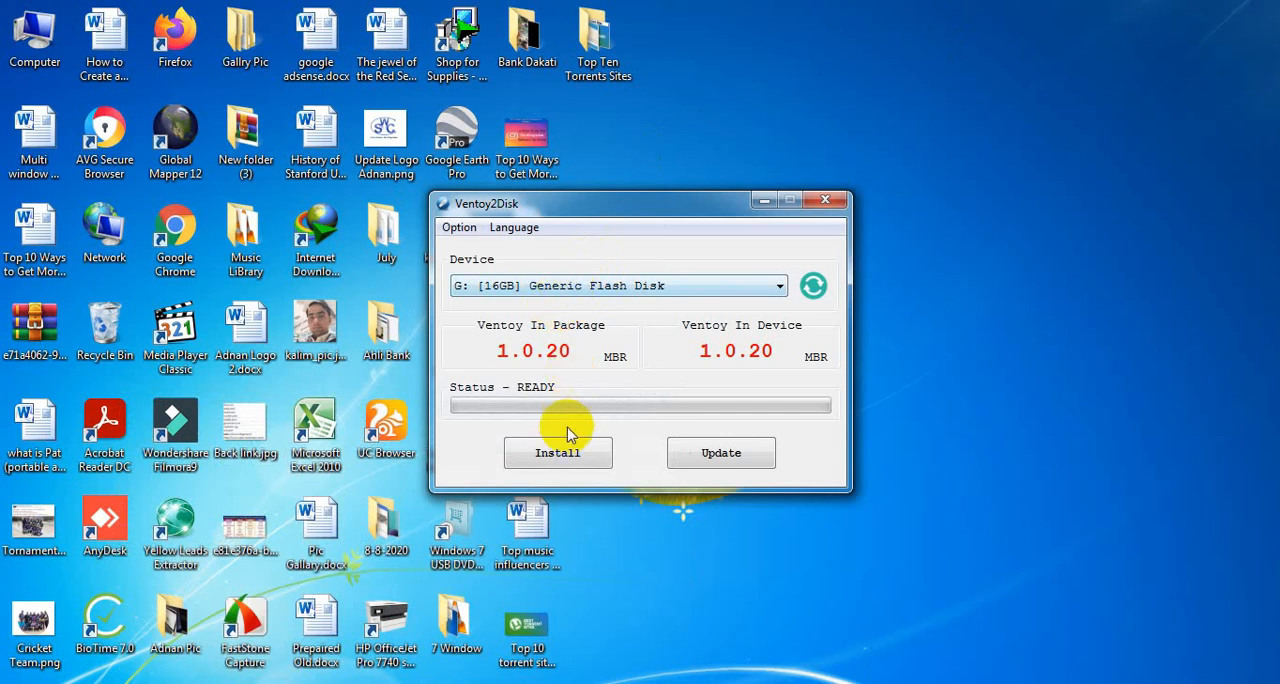
left_click(561, 452)
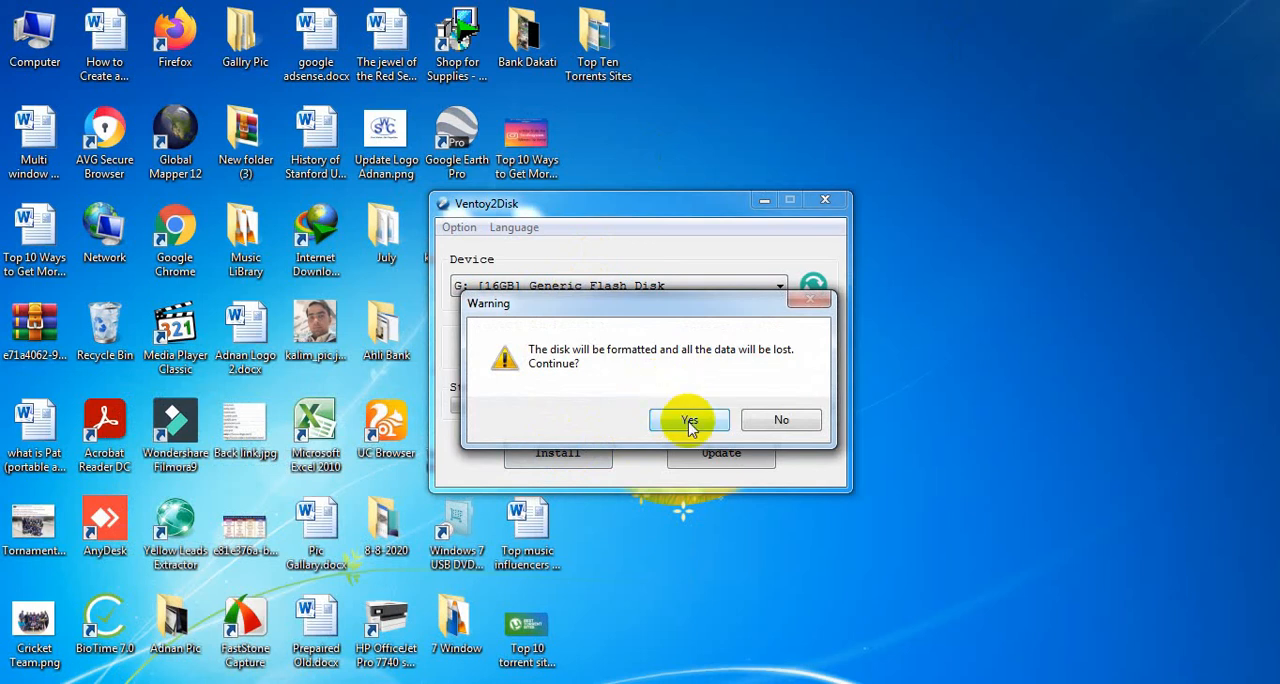
left_click(689, 421)
left_click(689, 421)
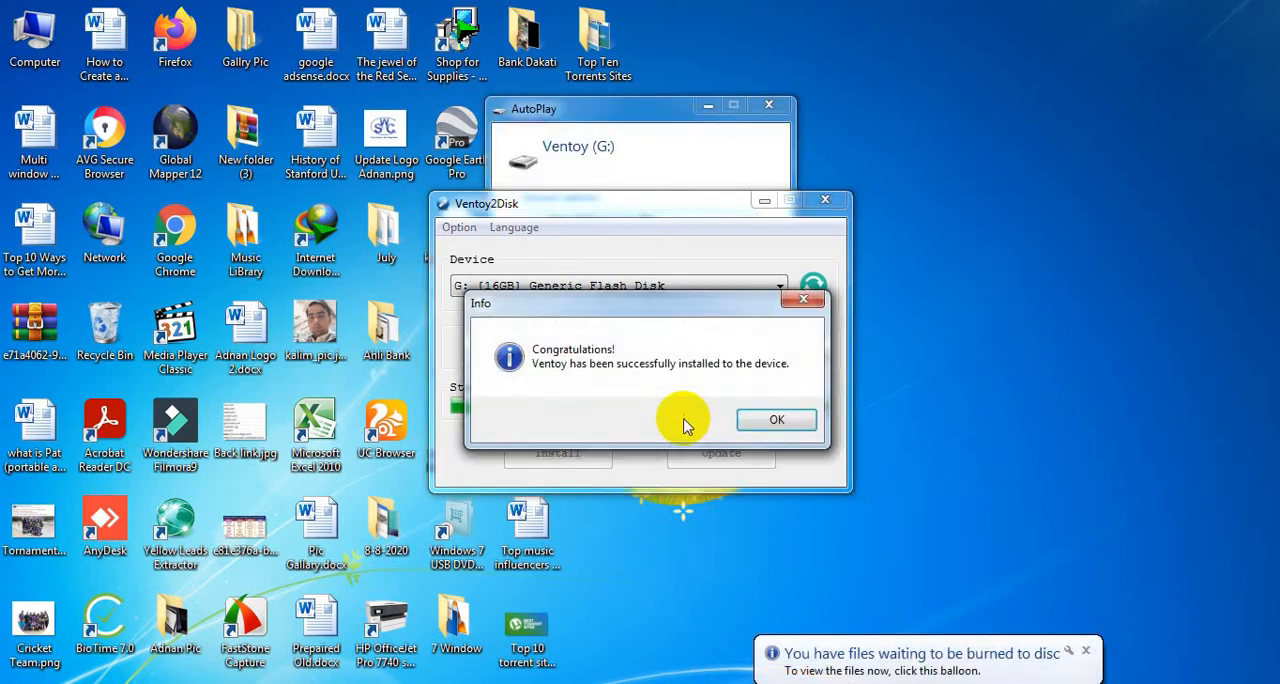
left_click(776, 422)
Update Ventoy on the G: flash disk.
left_click(731, 457)
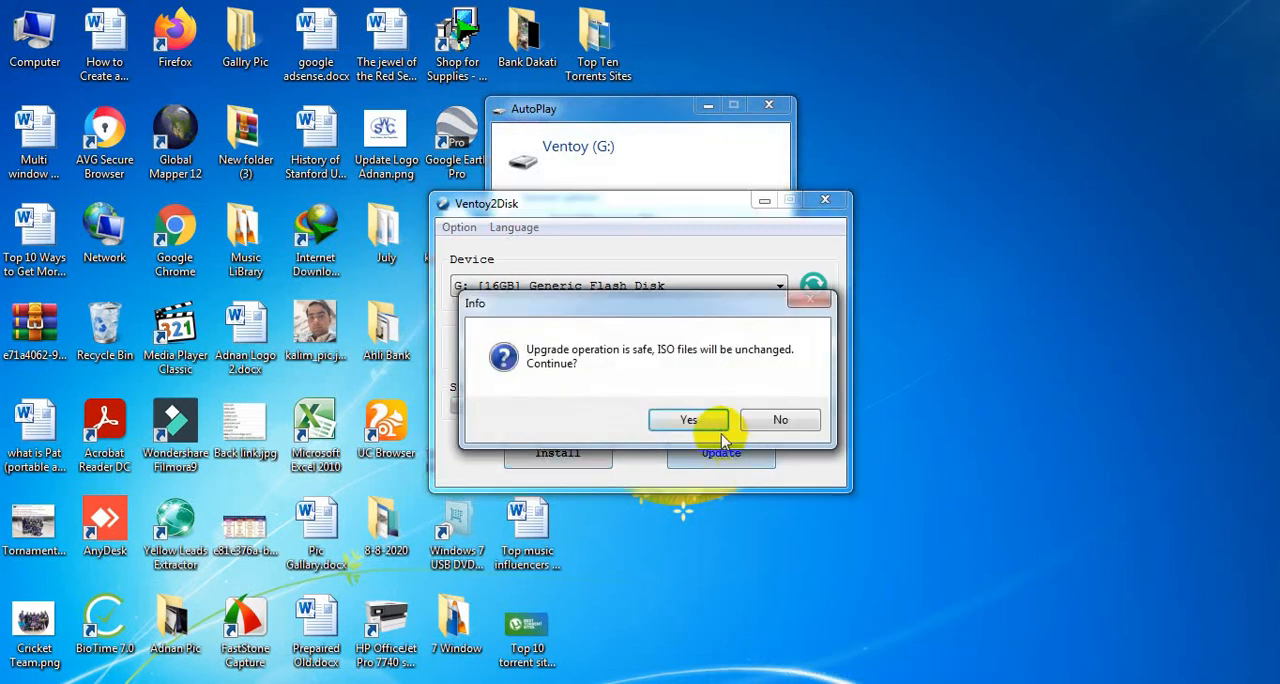
left_click(707, 424)
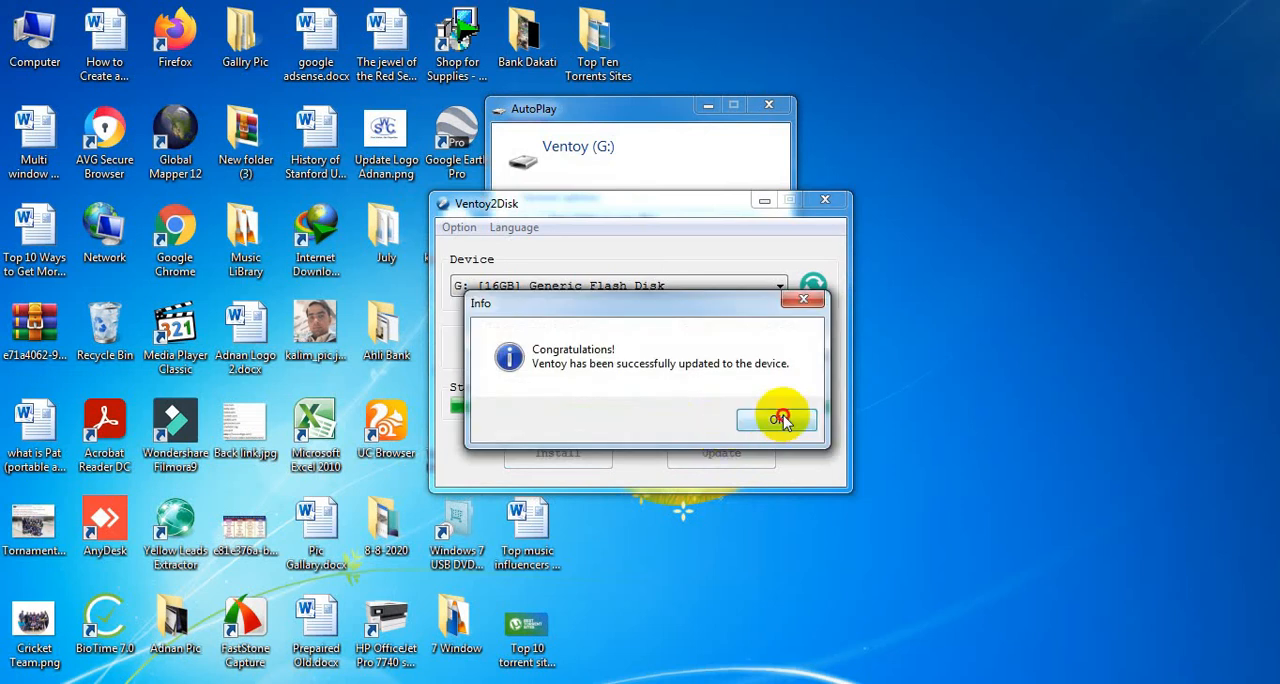
left_click(786, 417)
Close Ventoy2Disk, put the modified files back into the Ventoy archive, and dismiss AutoPlay.
left_click(829, 204)
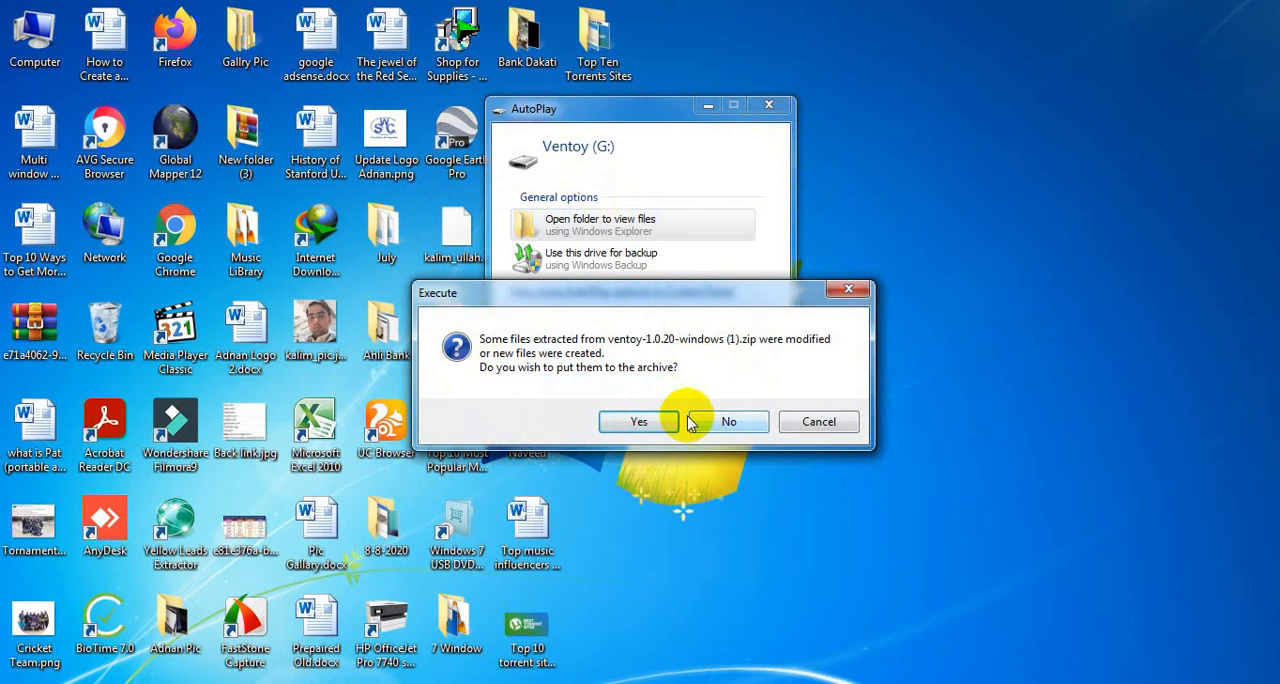
left_click(640, 421)
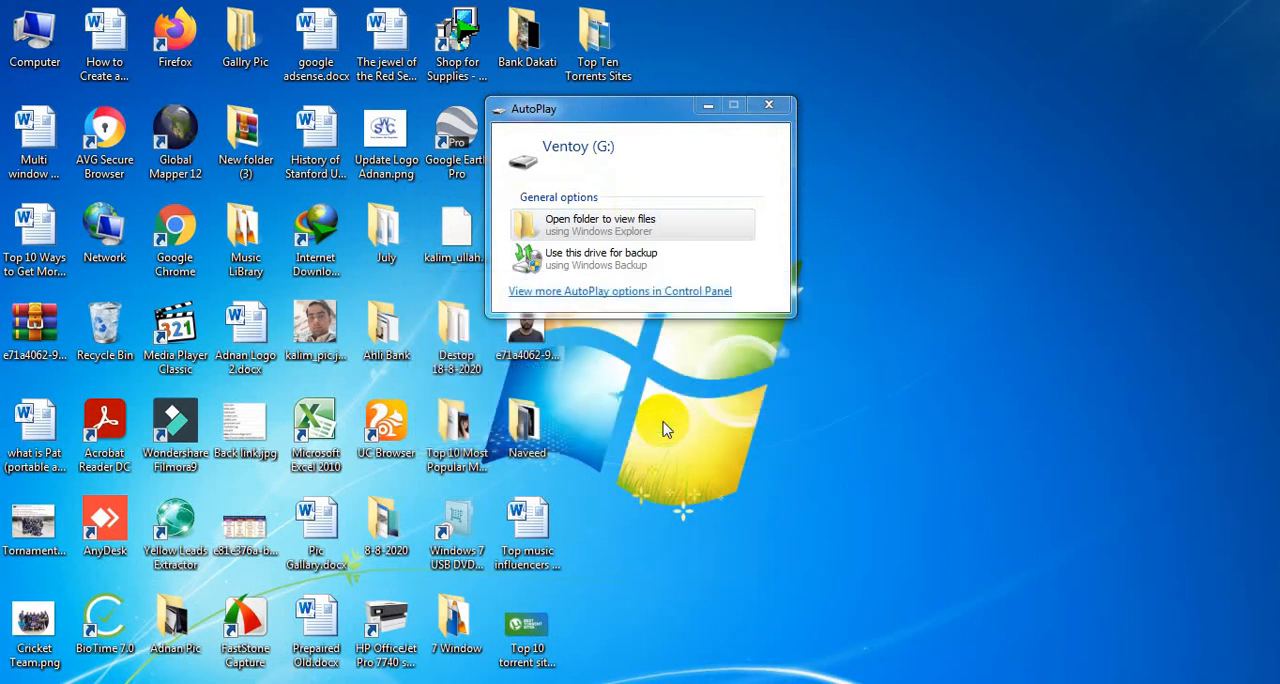
left_click(769, 105)
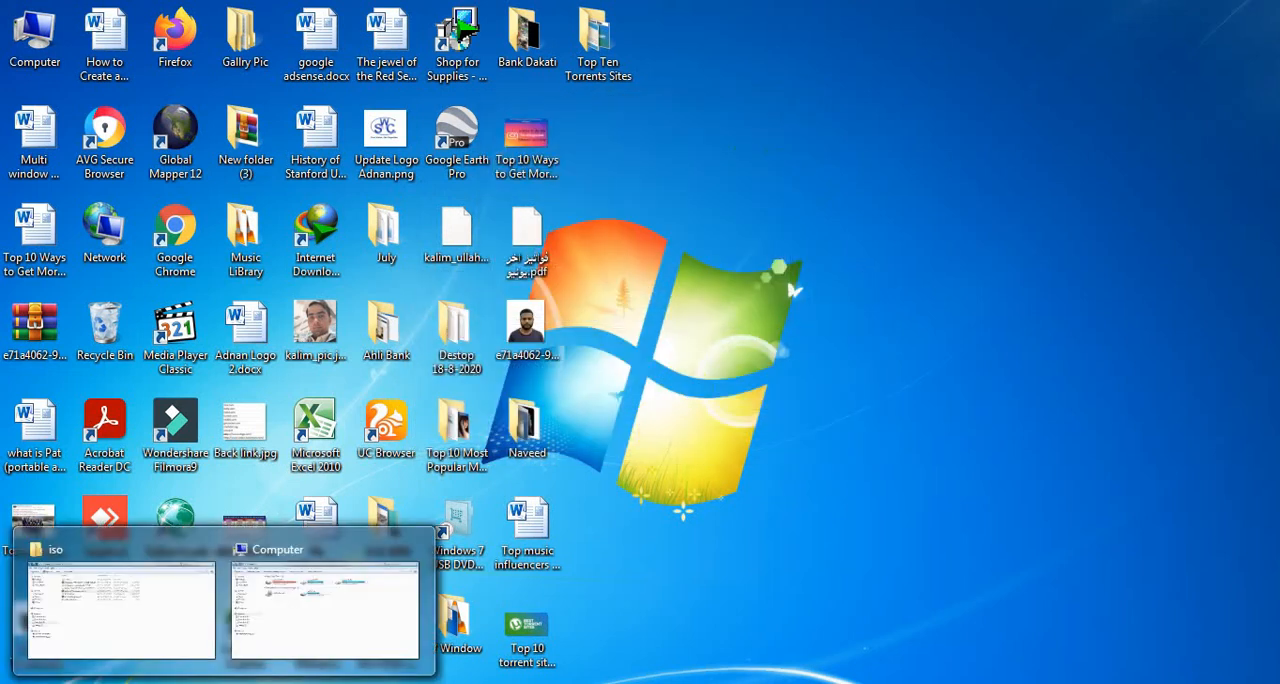
Copy Windows-7.iso and Windows-10.iso from the Iso new folder to the Ventoy (G:) drive, and open the drive to check them.
left_click(163, 643)
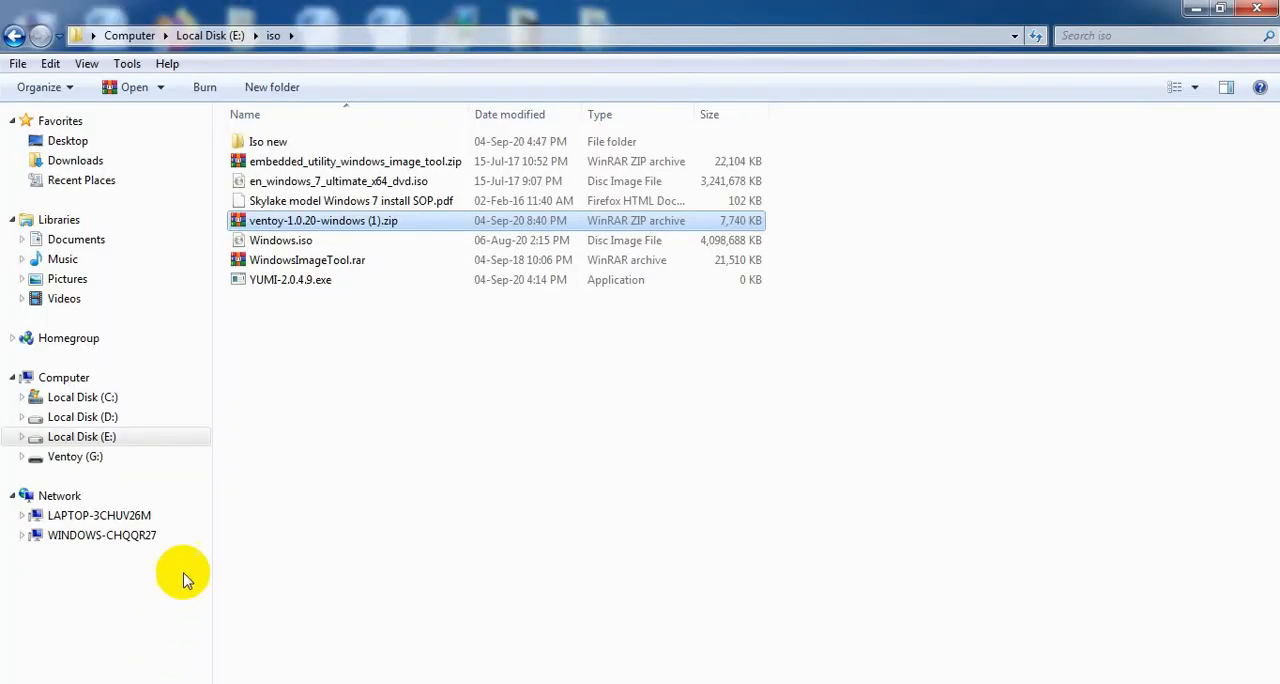
left_click(278, 143)
double_click(278, 143)
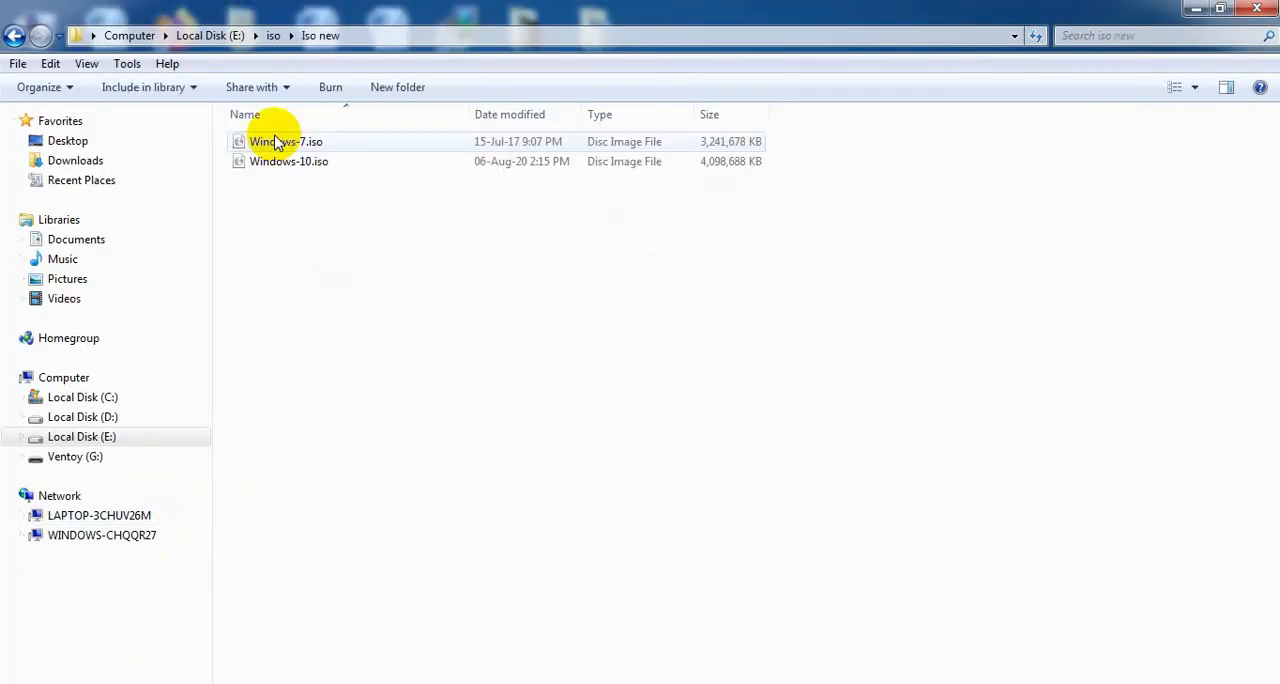
left_click_drag(347, 222, 227, 140)
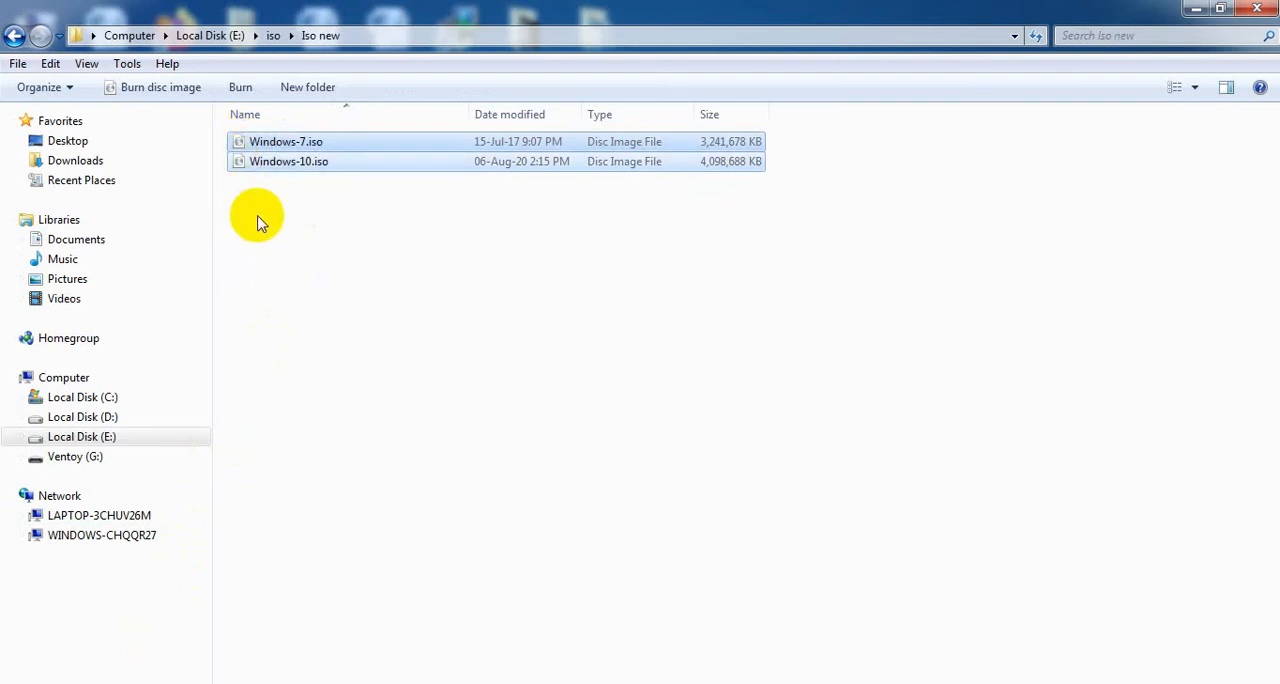
left_click(72, 458)
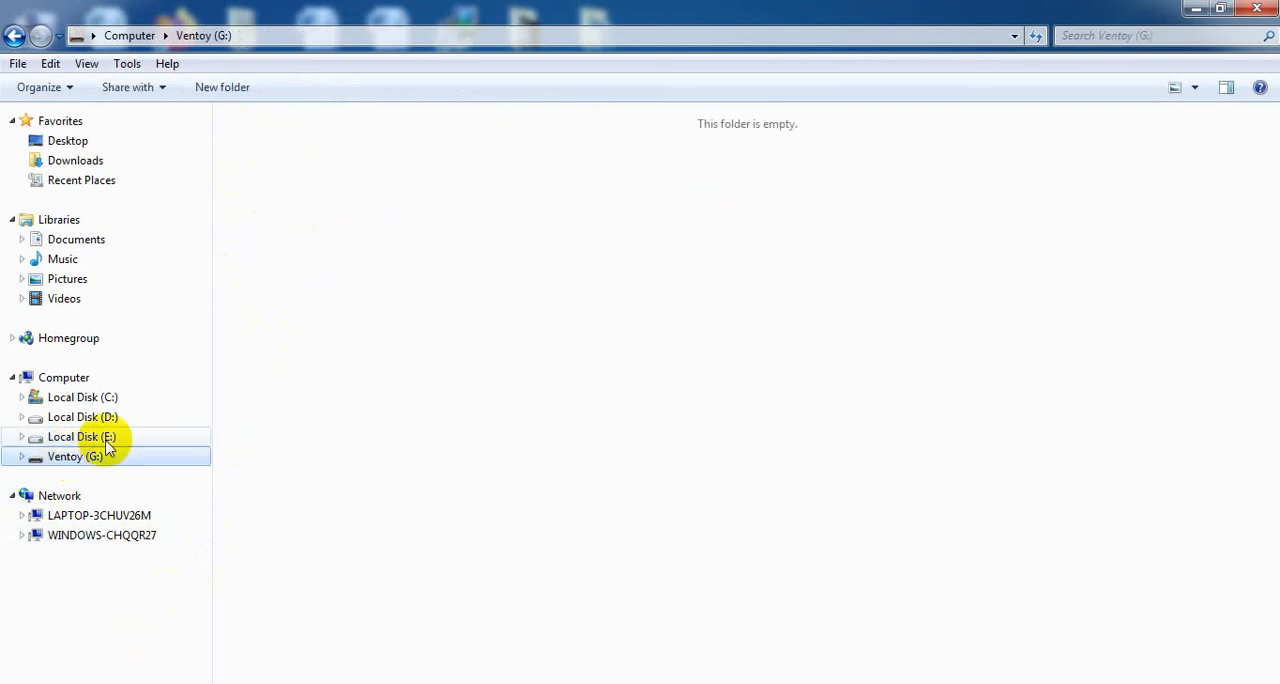
right_click(314, 148)
left_click(362, 278)
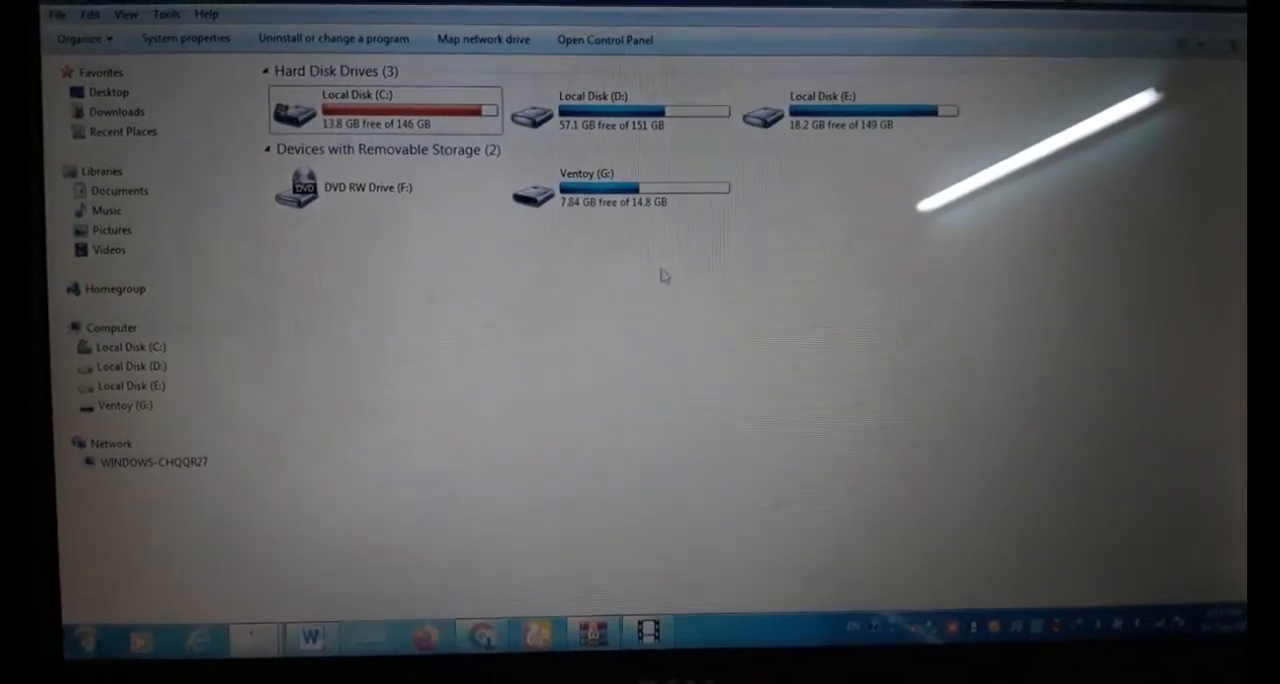
double_click(583, 198)
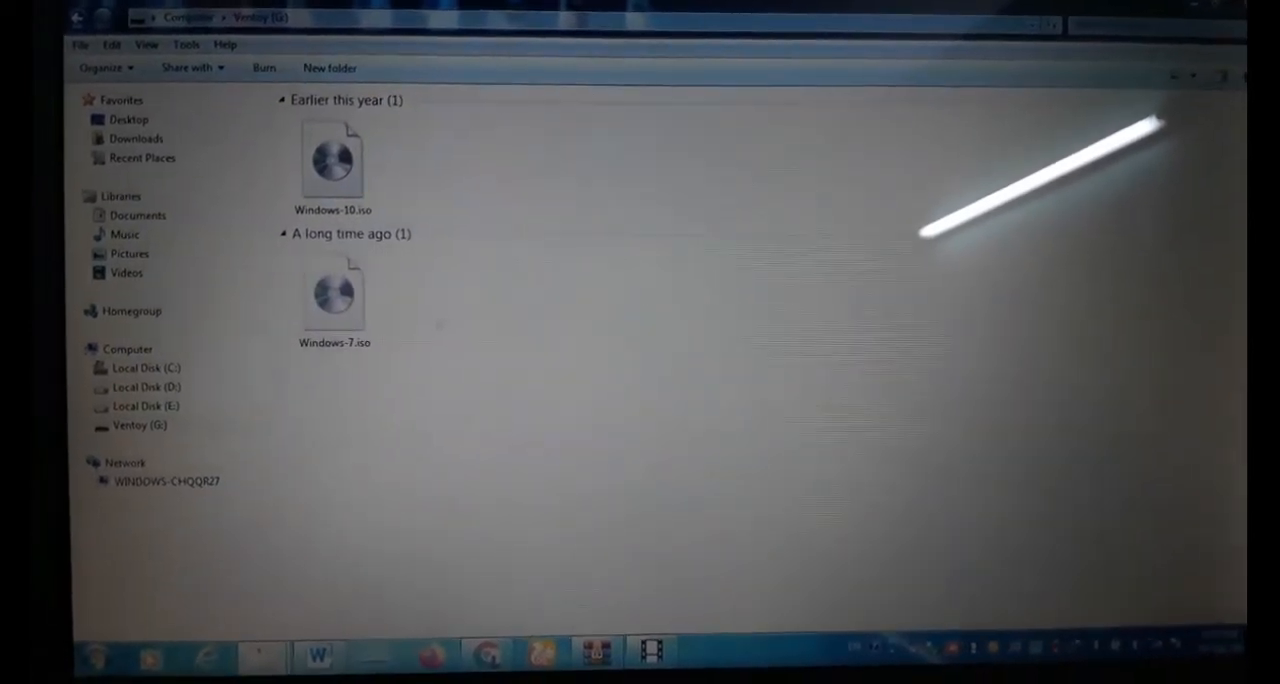
Put away the Ventoy (G:) window and restart the computer into the boot device selection menu.
left_click(1202, 6)
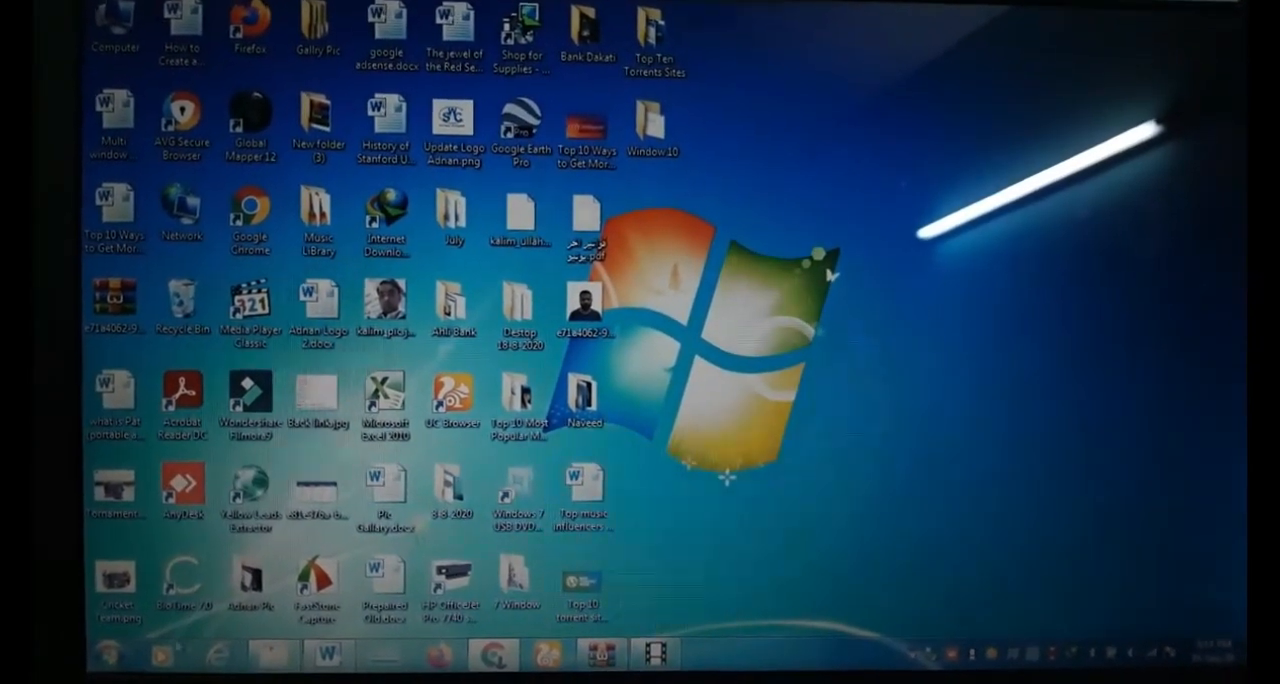
left_click(106, 651)
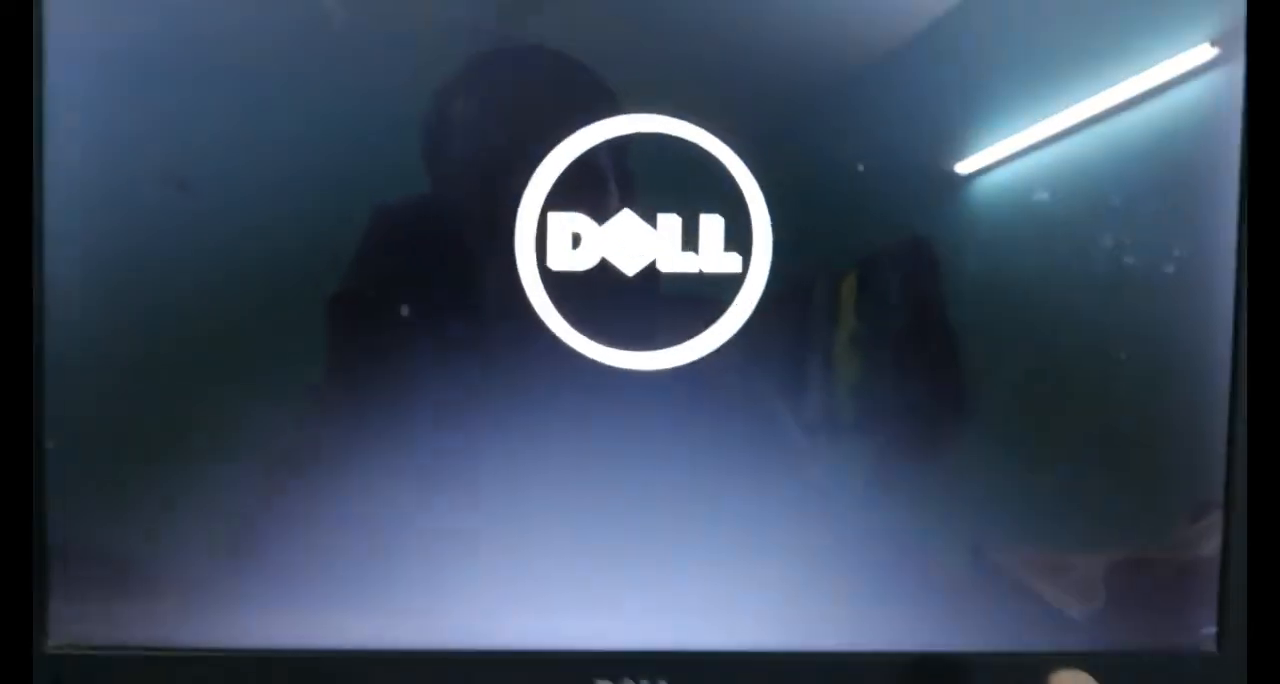
key("F12")
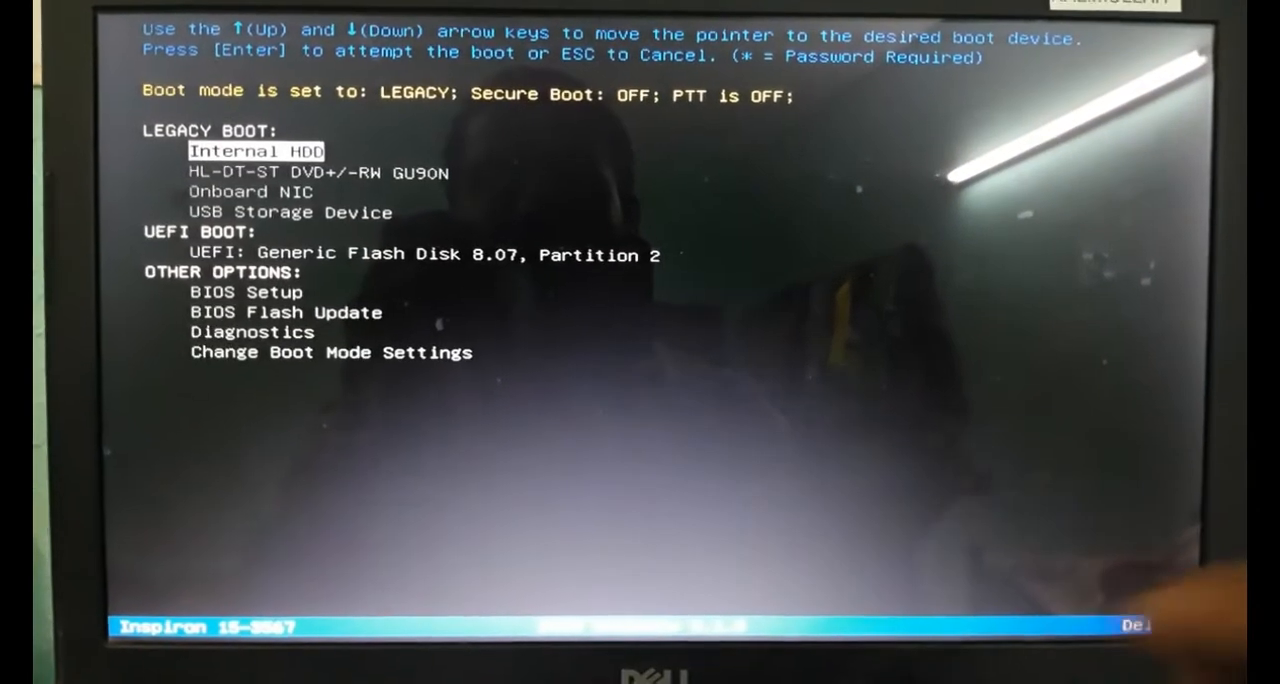
Boot from the USB Storage Device under Legacy Boot, and start Windows-10.iso from the Ventoy list.
key("Down")
key("Down")
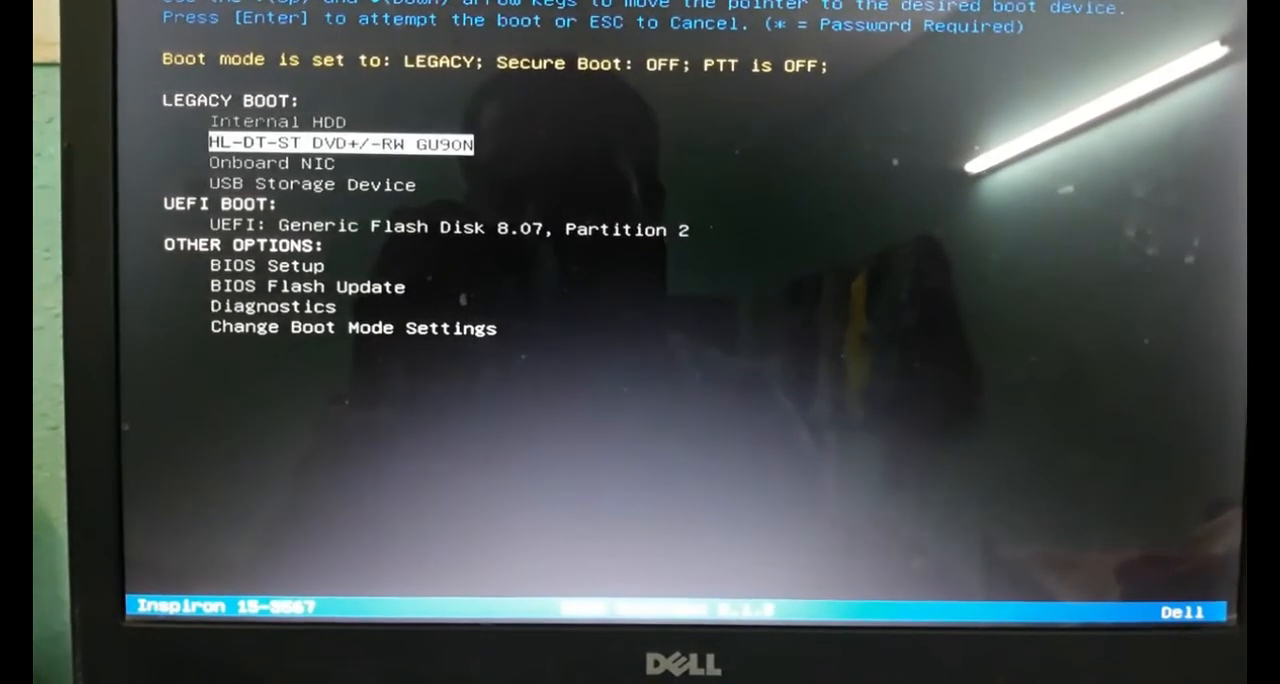
key("Down")
key("Return")
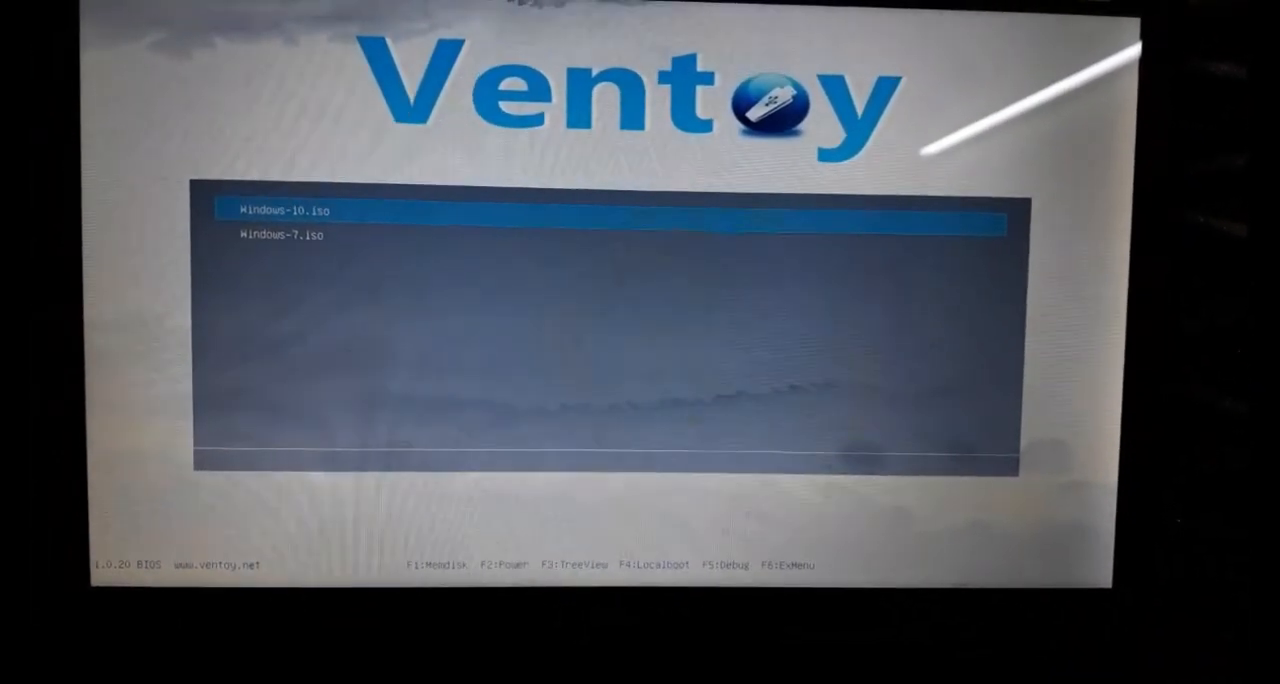
key("Return")
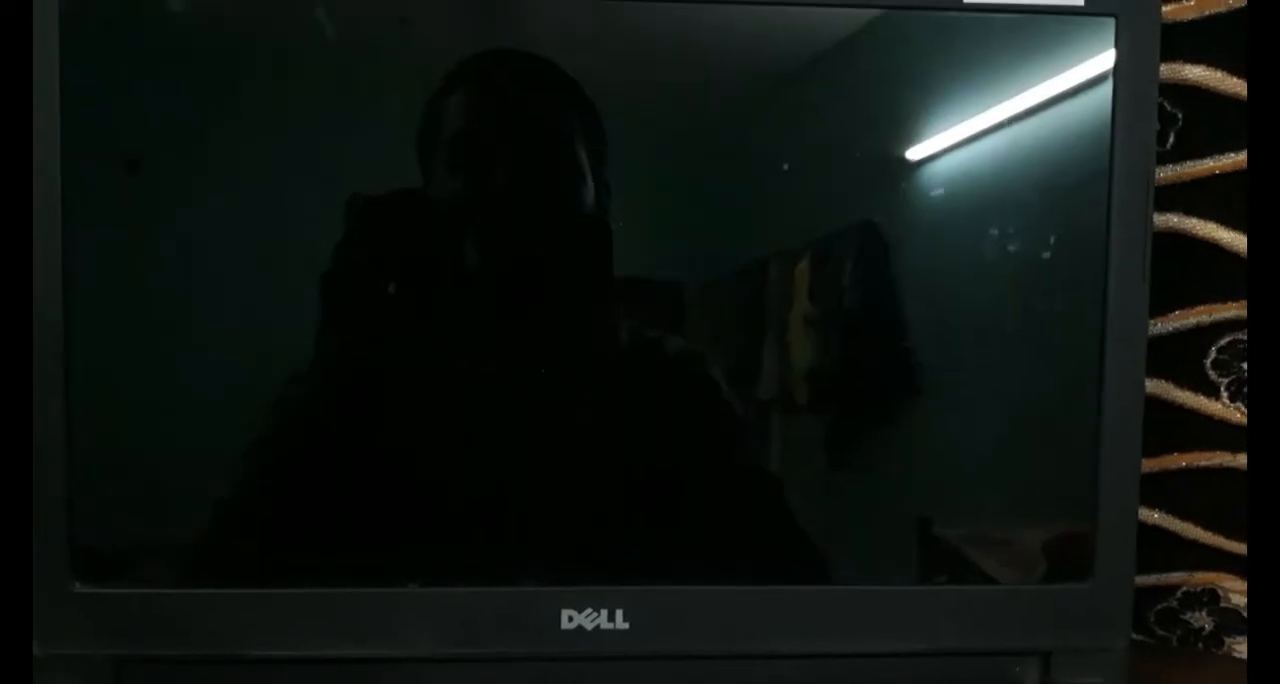